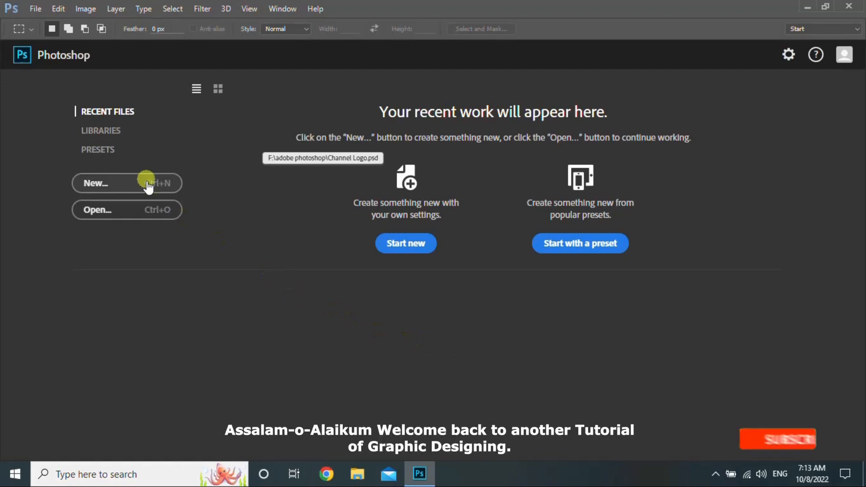
Step: Create a new 2000 x 2000 pixel RGB document named Logo Design at 300 pixels/inch with a white background
{"action": "left_click", "coordinate": [145, 180]}
{"action": "type", "text": "L"}
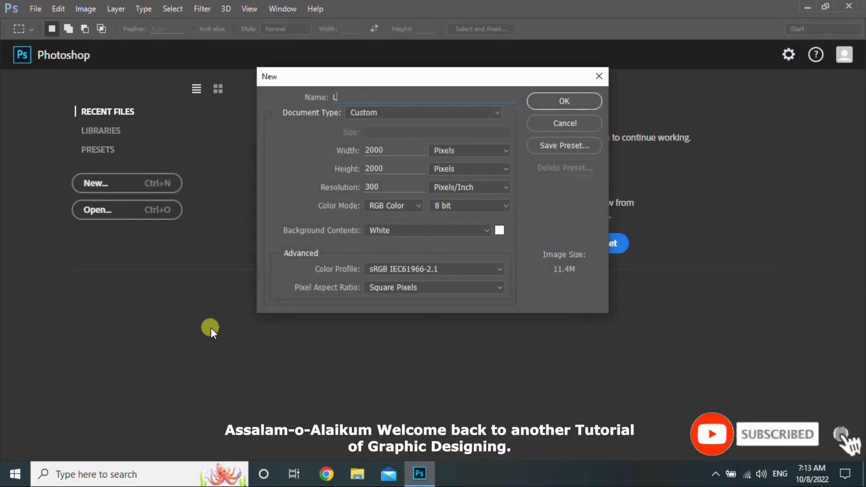
{"action": "type", "text": "ogo Design"}
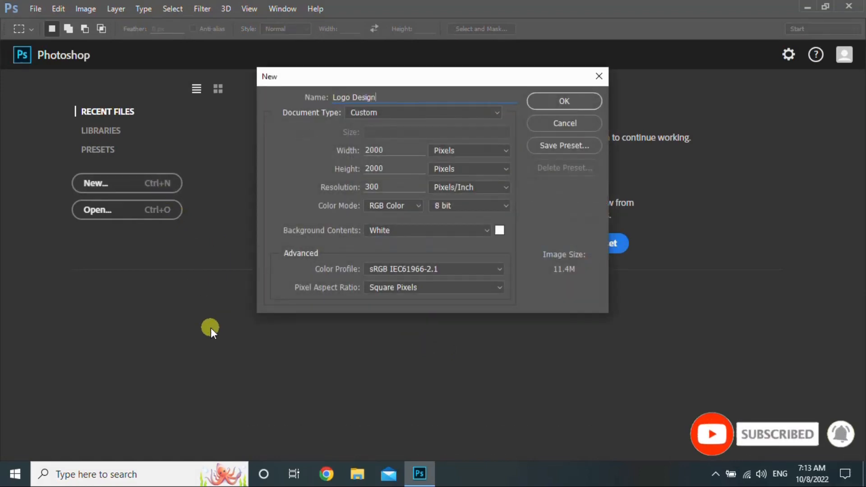
{"action": "left_click", "coordinate": [583, 100]}
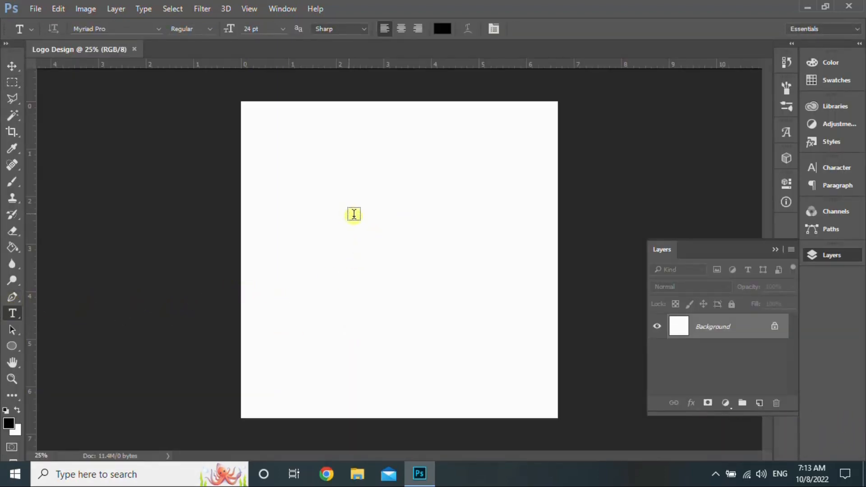
Step: Add the text LWS in the upper part of the canvas using Trajan Pro Bold at 72 pt
{"action": "left_click", "coordinate": [159, 28]}
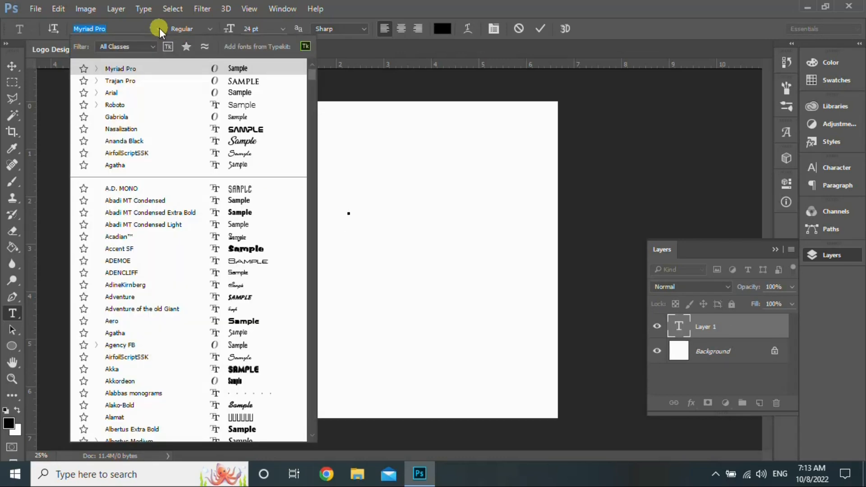
{"action": "left_click", "coordinate": [153, 82]}
{"action": "left_click", "coordinate": [210, 33]}
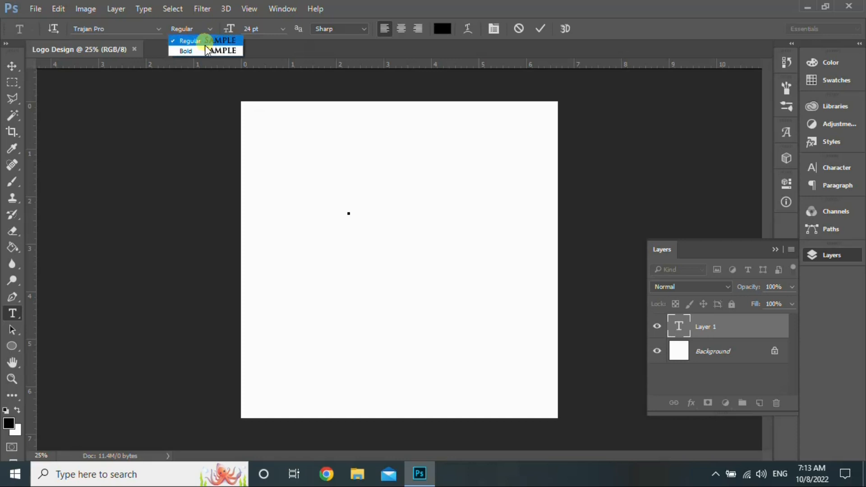
{"action": "left_click", "coordinate": [200, 53]}
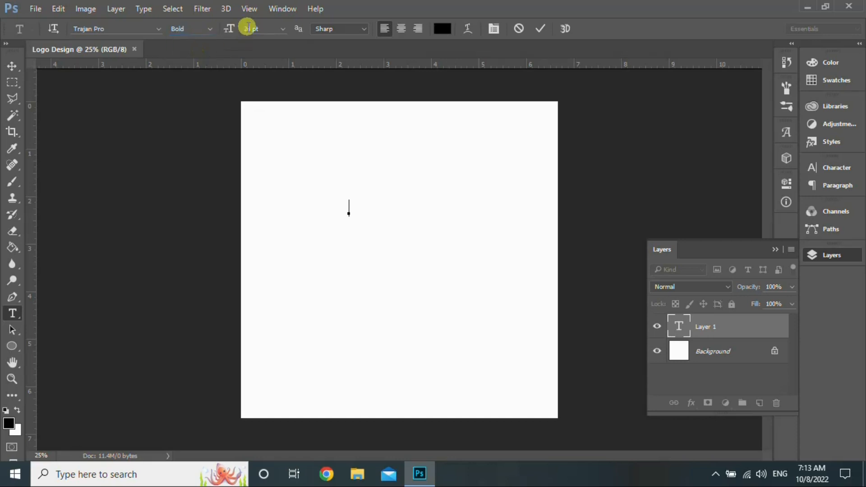
{"action": "left_click", "coordinate": [283, 28]}
{"action": "left_click", "coordinate": [276, 256]}
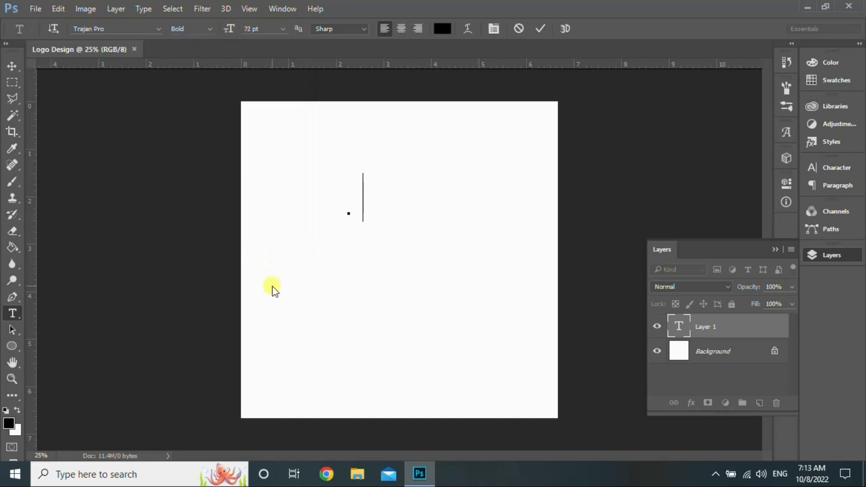
{"action": "left_click", "coordinate": [12, 66]}
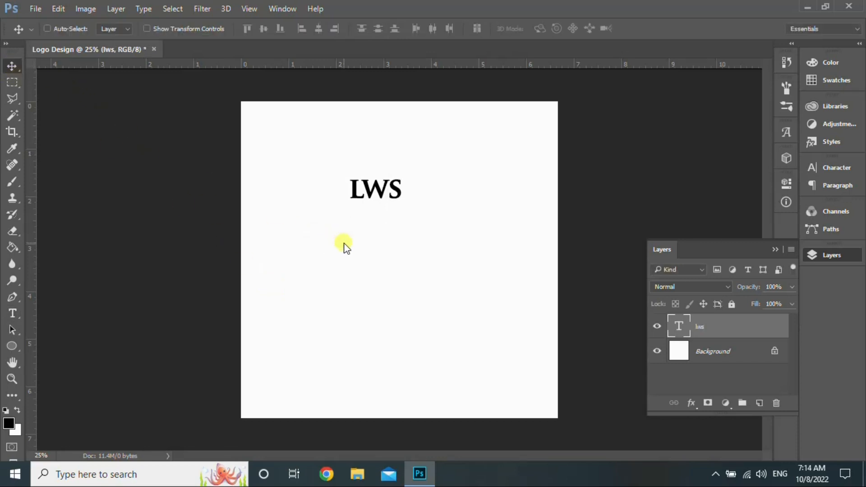
Step: Enlarge the LWS text to about 244 pt and position it in the upper middle of the canvas
{"action": "key", "text": "ctrl+t"}
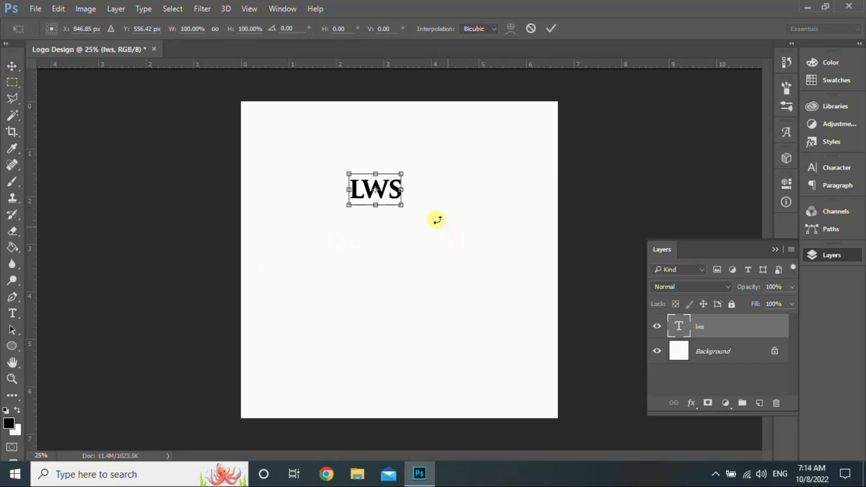
{"action": "left_click_drag", "start_coordinate": [401, 207], "coordinate": [519, 296]}
{"action": "left_click_drag", "start_coordinate": [480, 242], "coordinate": [448, 221]}
{"action": "key", "text": "Return"}
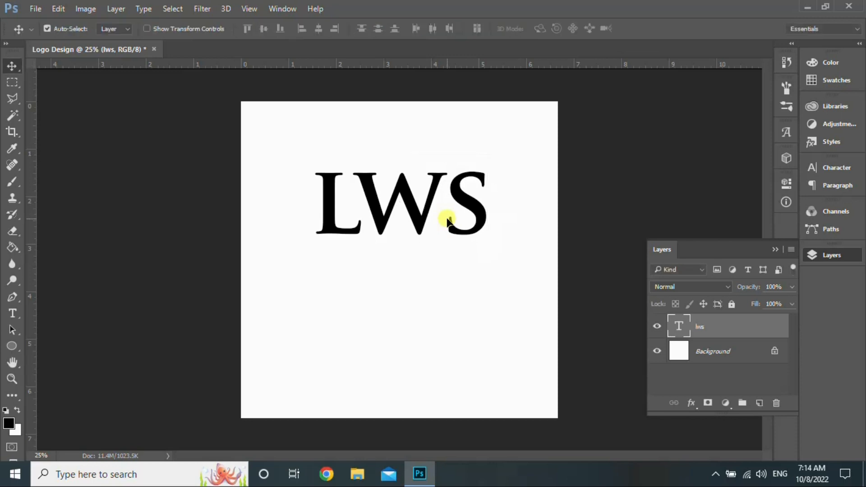
Step: Set the LWS text's tracking to -200 and shift the text slightly to the right
{"action": "left_click", "coordinate": [819, 167]}
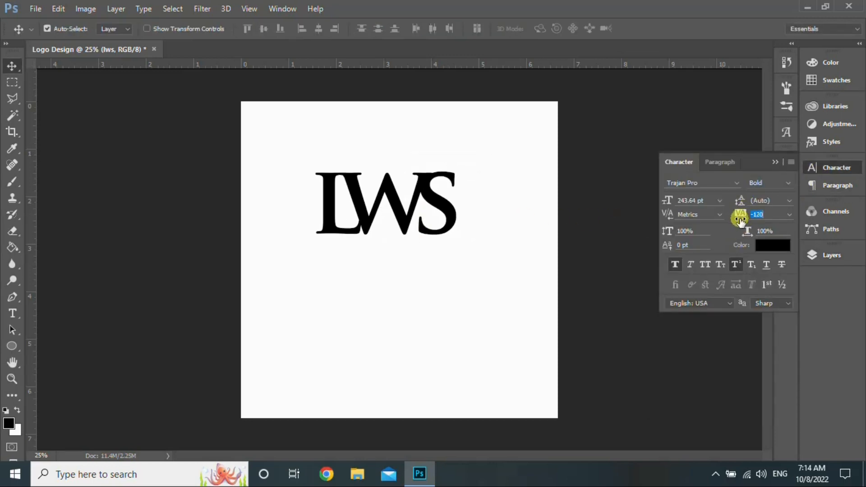
{"action": "key", "text": "Return"}
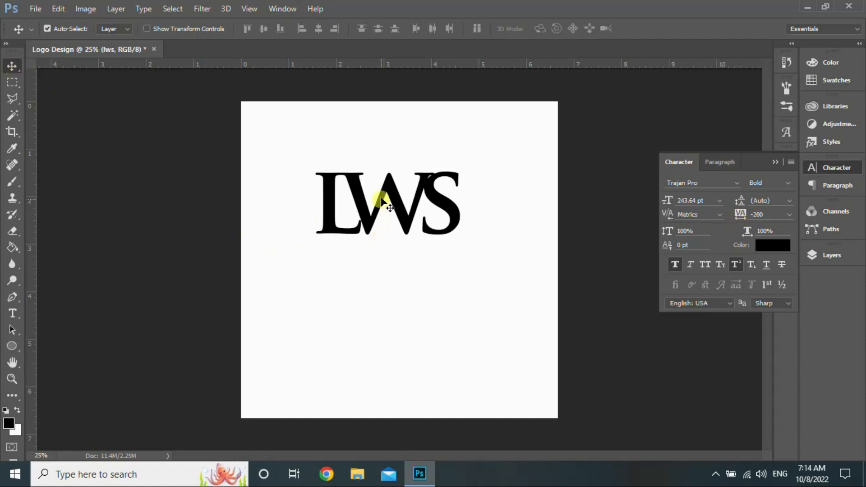
{"action": "left_click_drag", "start_coordinate": [403, 199], "coordinate": [405, 202]}
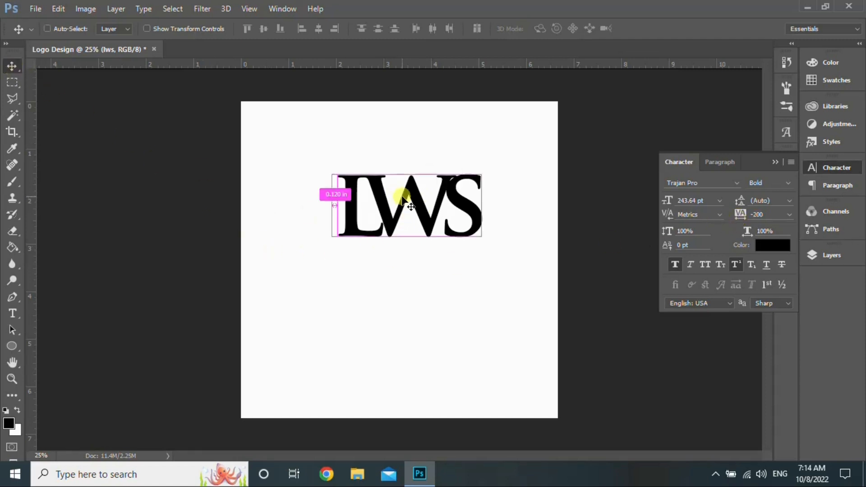
Step: Scale the LWS text up to about 135% and center it horizontally on the canvas
{"action": "key", "text": "ctrl+t"}
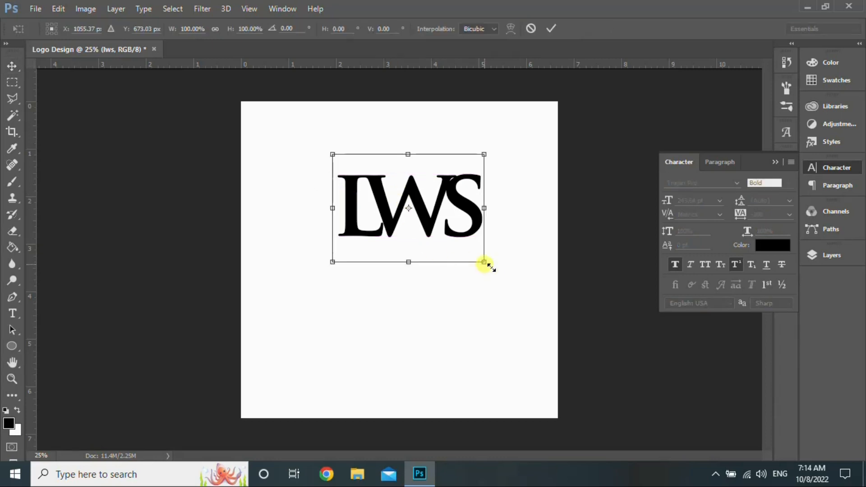
{"action": "left_click_drag", "start_coordinate": [484, 262], "coordinate": [459, 231]}
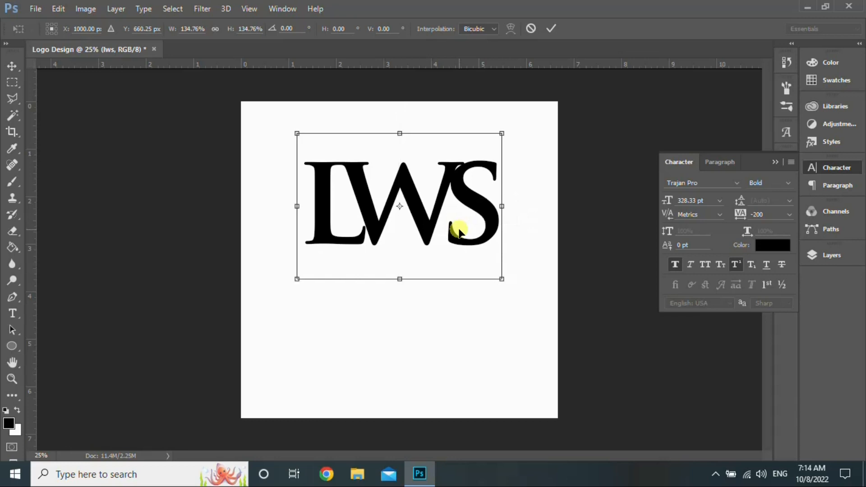
{"action": "key", "text": "Return"}
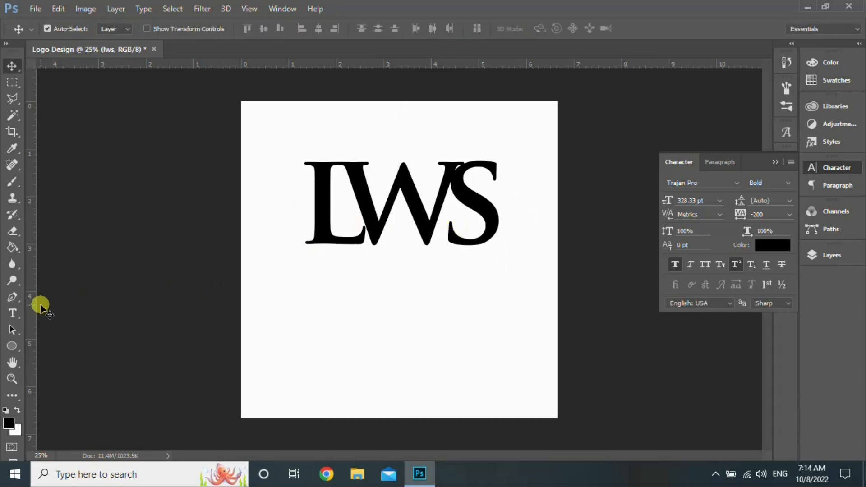
Step: Recolor all the LWS letters dark orange, #c95101
{"action": "key", "text": "t"}
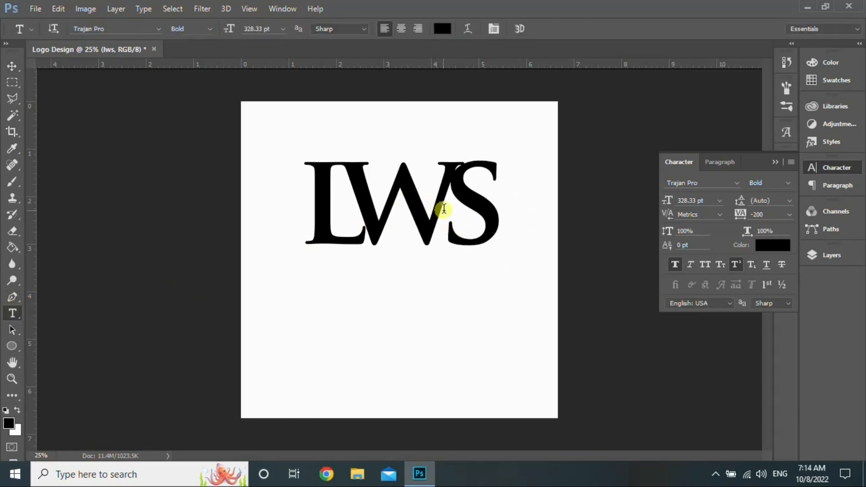
{"action": "left_click", "coordinate": [445, 207]}
{"action": "key", "text": "ctrl+a"}
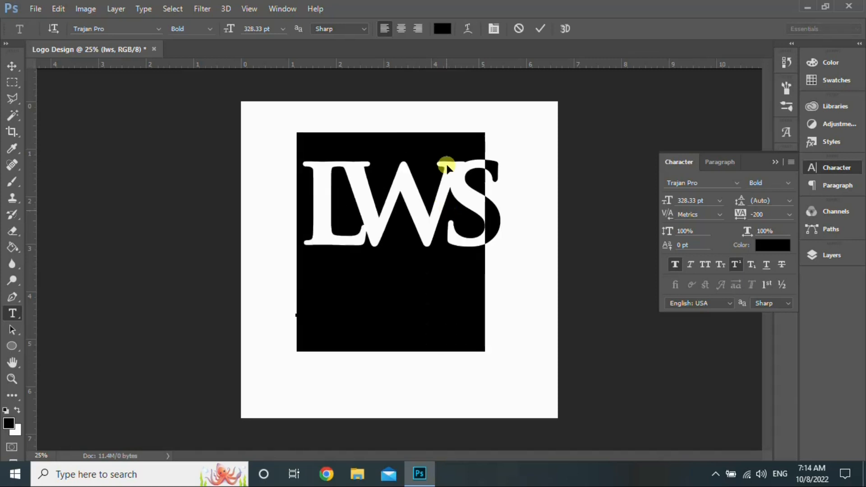
{"action": "left_click", "coordinate": [442, 30]}
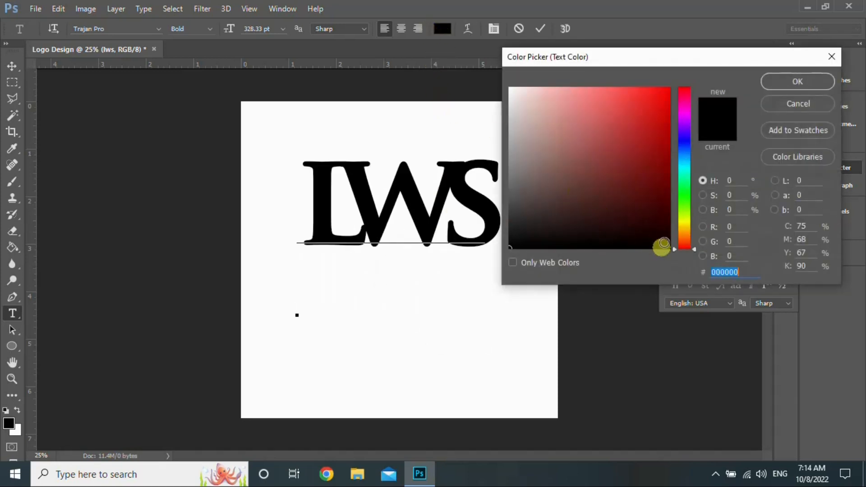
{"action": "left_click_drag", "start_coordinate": [675, 248], "coordinate": [675, 238]}
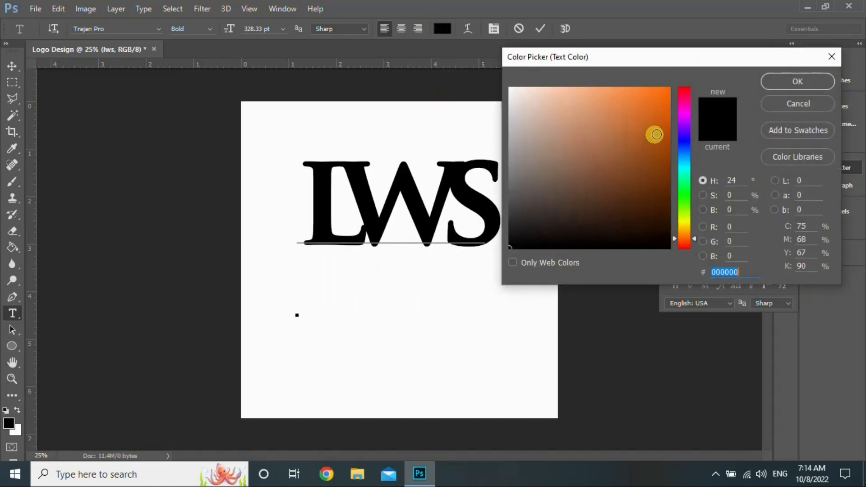
{"action": "left_click", "coordinate": [670, 121]}
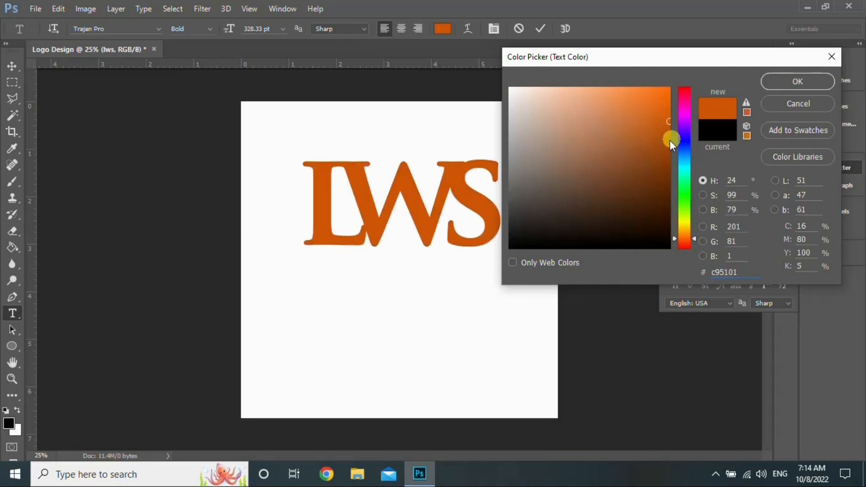
{"action": "left_click", "coordinate": [792, 80]}
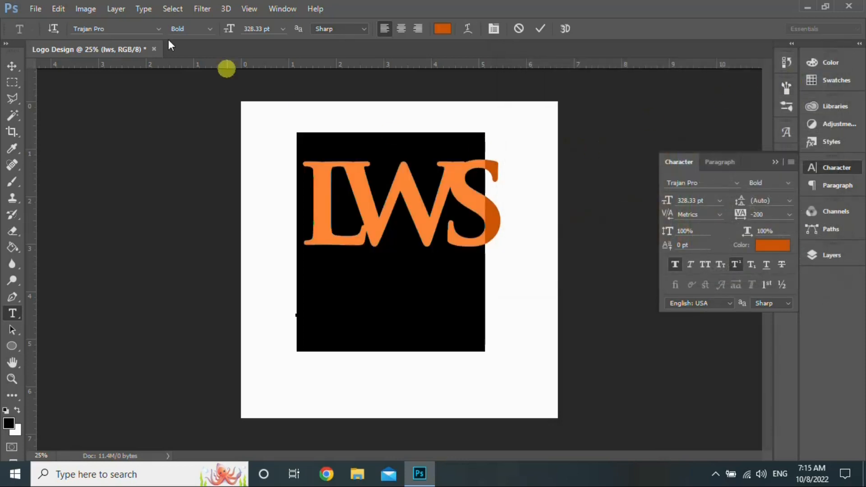
{"action": "left_click", "coordinate": [12, 67]}
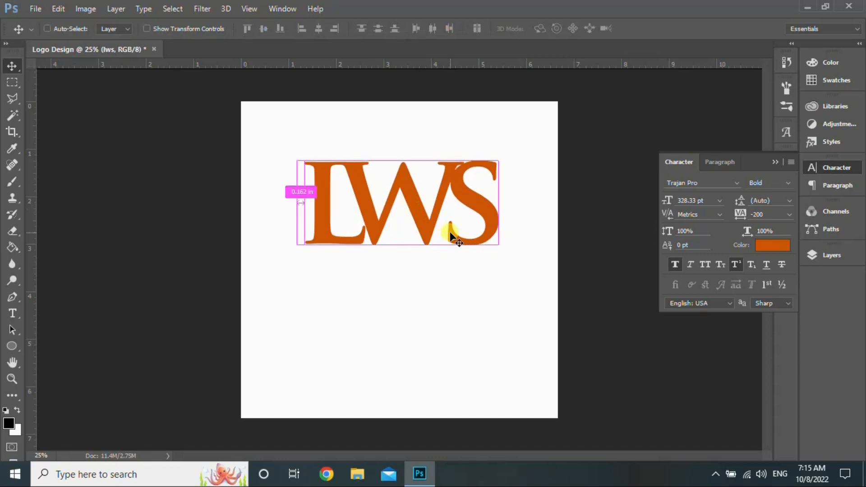
Step: Scale the orange LWS text down to about 288 pt and reposition it in the upper middle of the canvas
{"action": "key", "text": "ctrl+t"}
{"action": "left_click_drag", "start_coordinate": [502, 279], "coordinate": [477, 255]}
{"action": "mouse_move", "coordinate": [440, 224]}
{"action": "left_mouse_down"}
{"action": "mouse_move", "coordinate": [454, 221]}
{"action": "mouse_move", "coordinate": [445, 218]}
{"action": "left_mouse_up"}
{"action": "key", "text": "Return"}
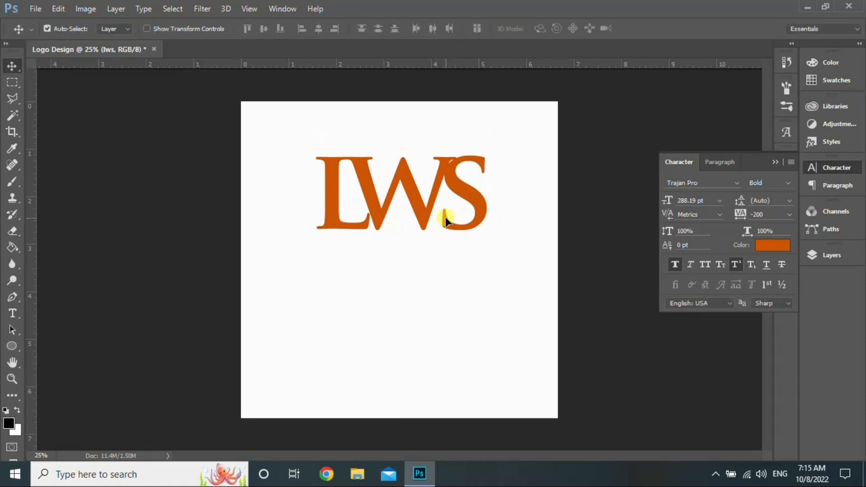
Step: Add the text Learn with SAM below the LWS letters using Myriad Pro Regular at 24 pt
{"action": "left_click", "coordinate": [847, 257]}
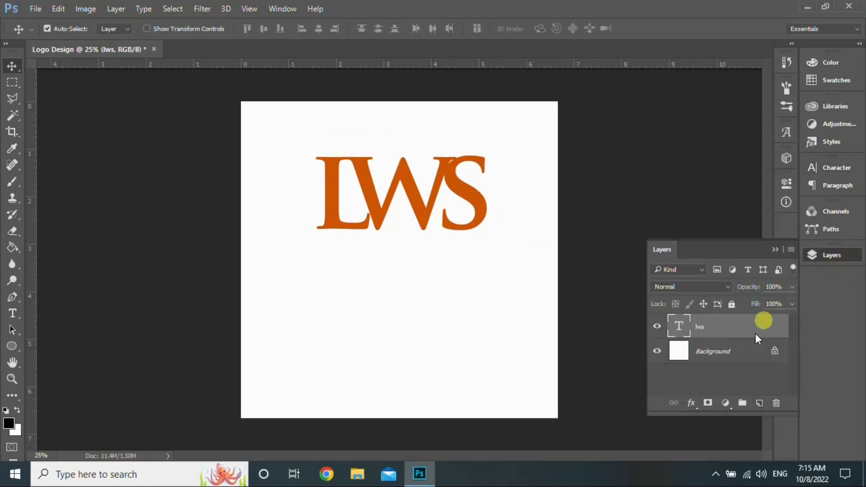
{"action": "left_click", "coordinate": [13, 314]}
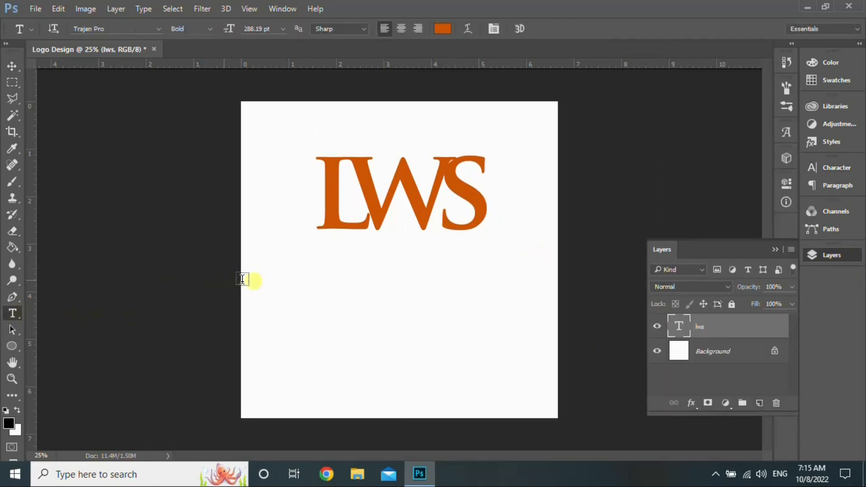
{"action": "left_click", "coordinate": [319, 270]}
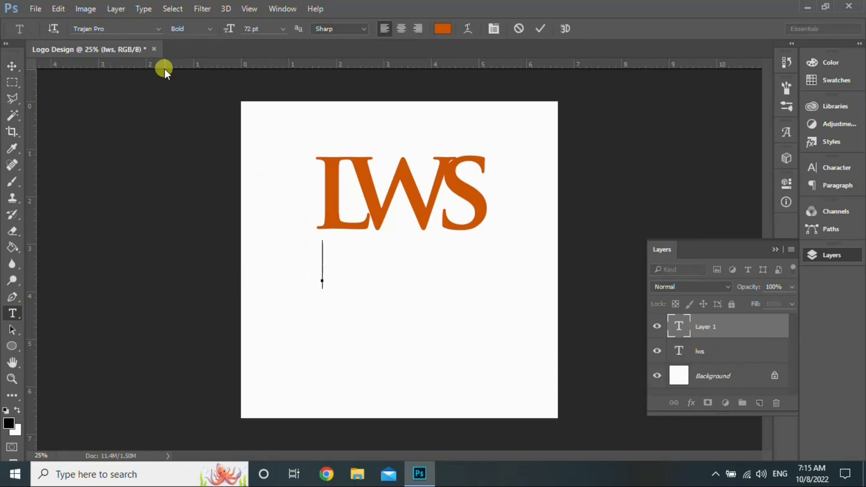
{"action": "left_click", "coordinate": [160, 29]}
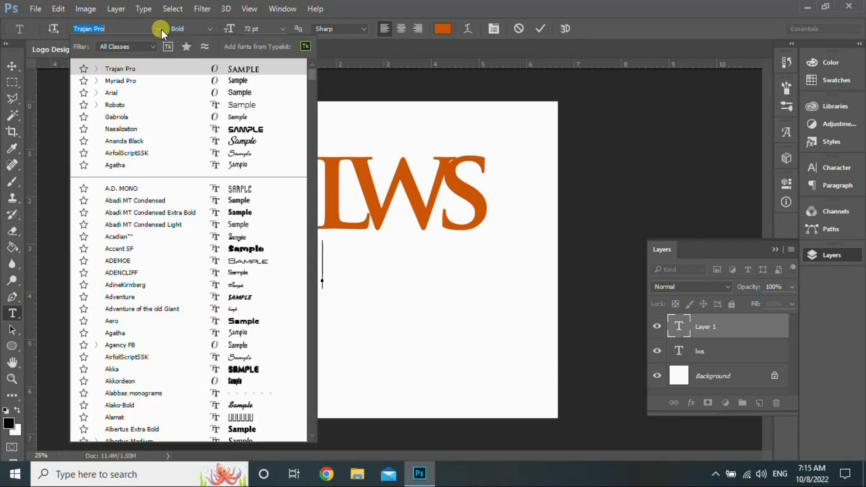
{"action": "left_click", "coordinate": [160, 81]}
{"action": "left_click", "coordinate": [211, 30]}
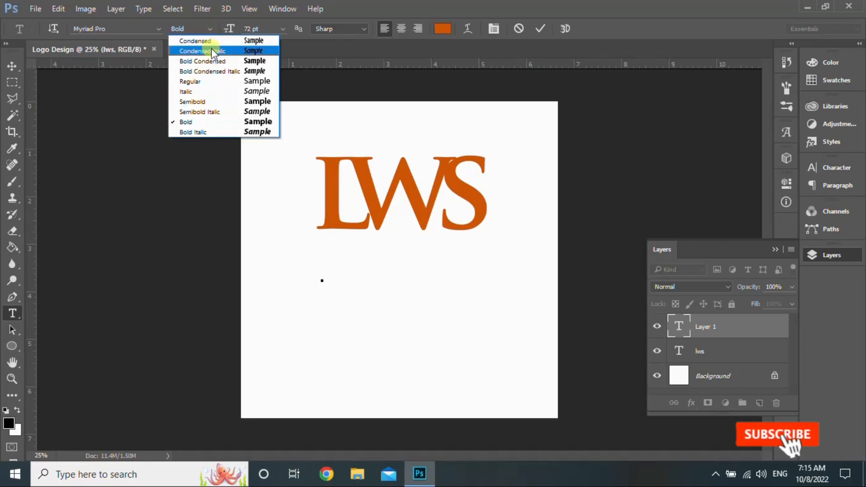
{"action": "left_click", "coordinate": [213, 81]}
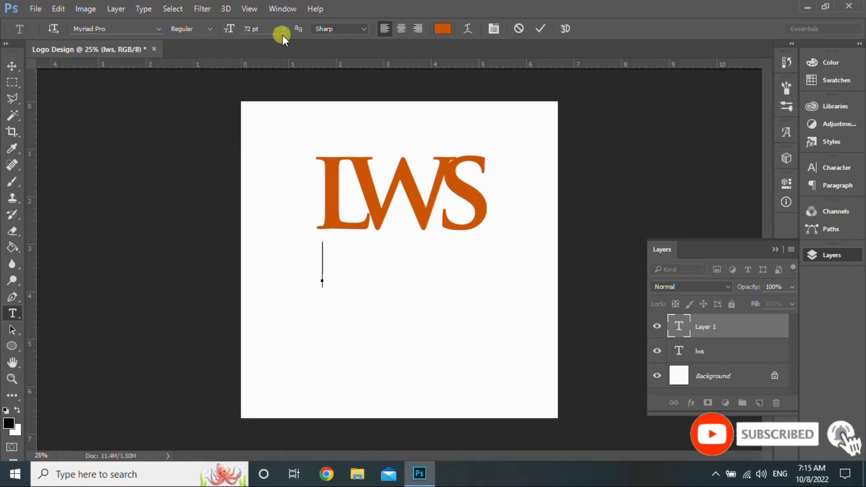
{"action": "left_click", "coordinate": [283, 29]}
{"action": "left_click", "coordinate": [279, 232]}
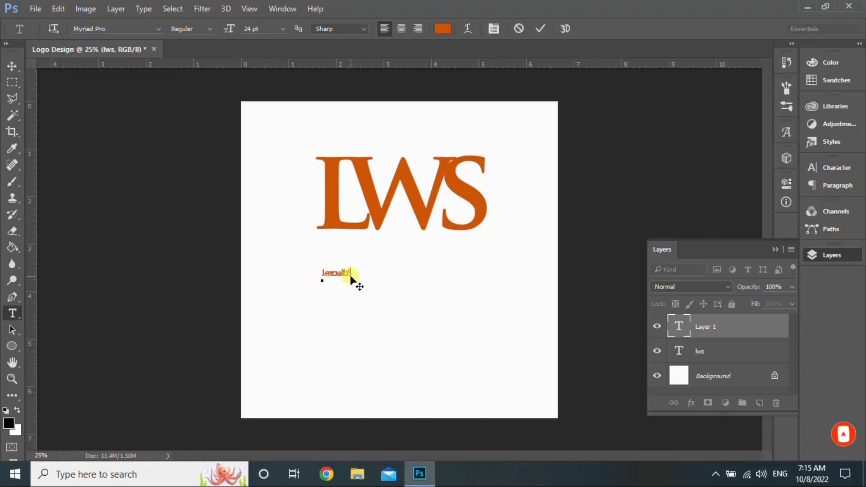
{"action": "type", "text": "thSAM"}
{"action": "left_click", "coordinate": [12, 66]}
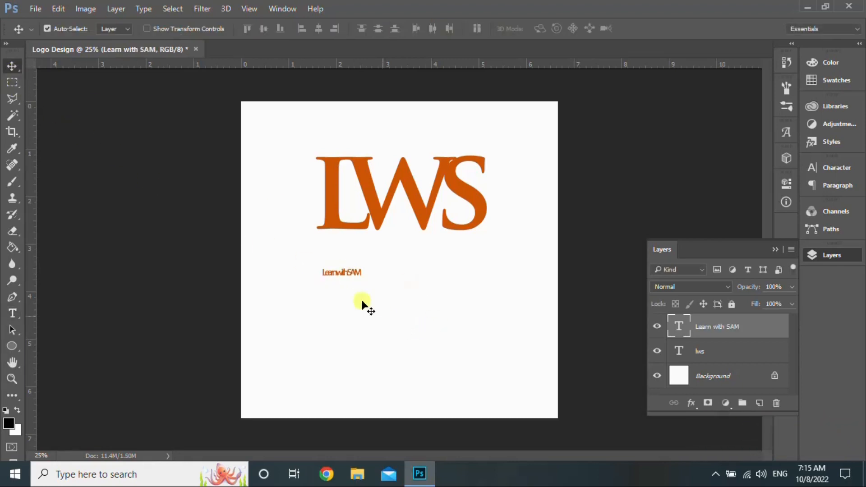
Step: Enlarge the Learn with SAM text to about 59 pt
{"action": "key", "text": "ctrl+t"}
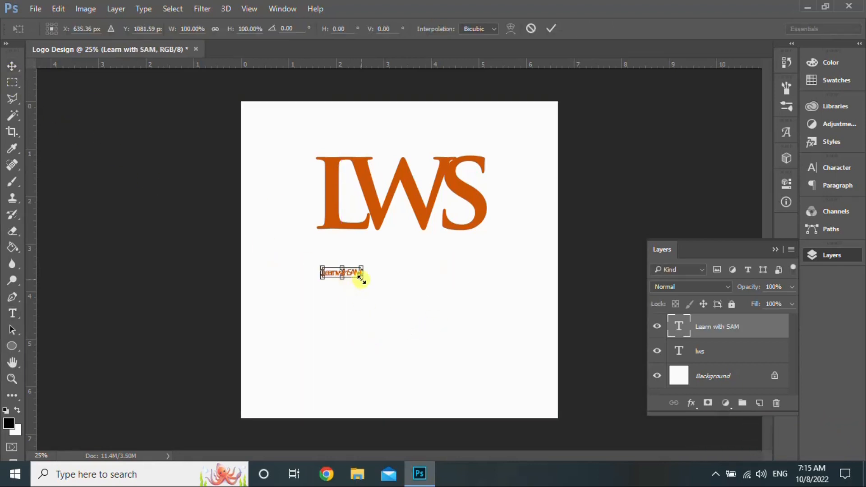
{"action": "left_click_drag", "start_coordinate": [363, 277], "coordinate": [413, 316]}
{"action": "key", "text": "Return"}
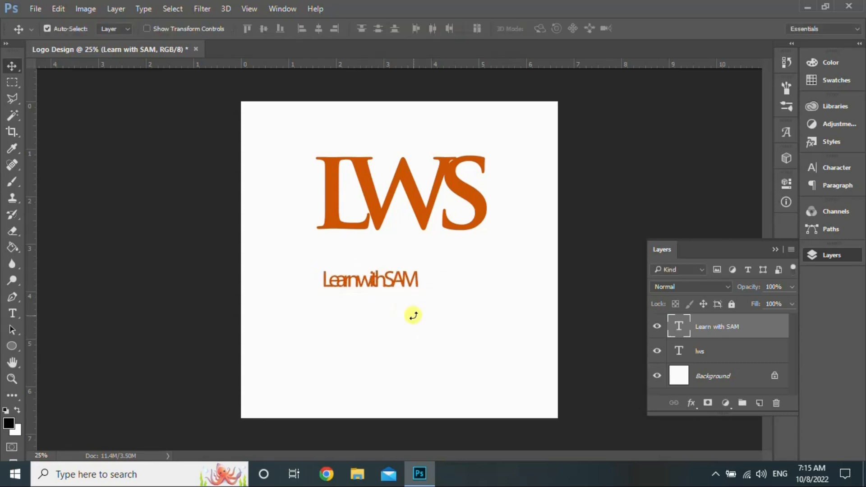
Step: Set the Learn with SAM text's tracking to -60 and enlarge the text to about 67 pt beneath the LWS letters
{"action": "left_click", "coordinate": [842, 169]}
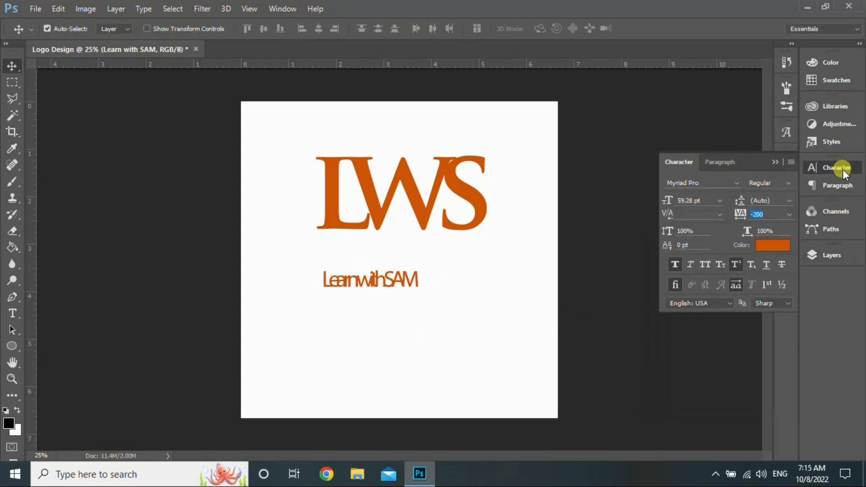
{"action": "left_click_drag", "start_coordinate": [740, 213], "coordinate": [745, 215]}
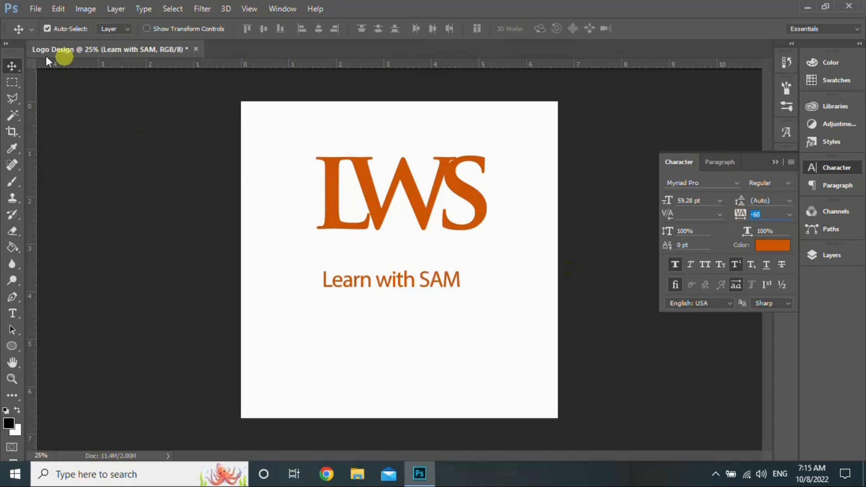
{"action": "mouse_move", "coordinate": [422, 276]}
{"action": "left_mouse_down"}
{"action": "mouse_move", "coordinate": [411, 275]}
{"action": "mouse_move", "coordinate": [419, 280]}
{"action": "left_mouse_up"}
{"action": "key", "text": "ctrl+t"}
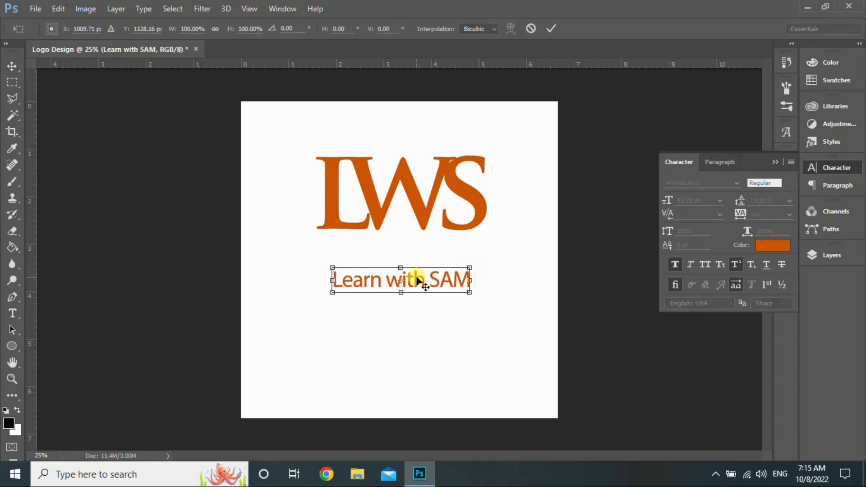
{"action": "left_click_drag", "start_coordinate": [471, 294], "coordinate": [445, 286]}
{"action": "key", "text": "Return"}
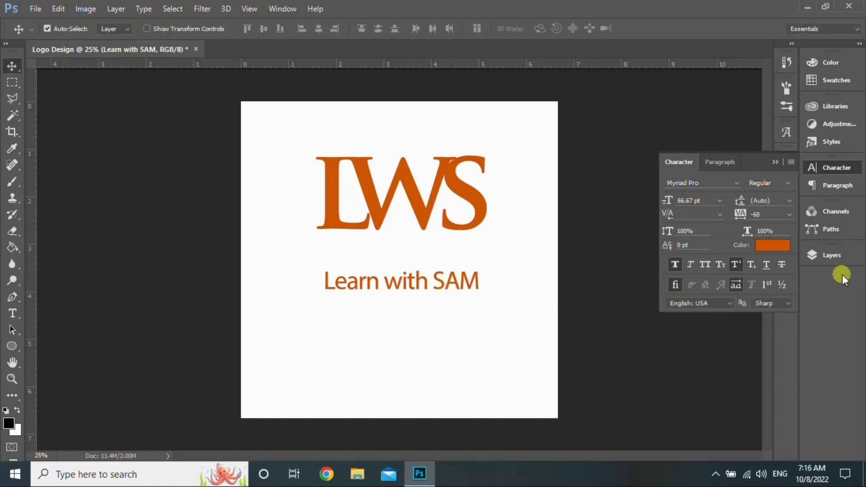
Step: Add a black (#000000) solid color fill layer directly above the Background layer
{"action": "left_click", "coordinate": [835, 252]}
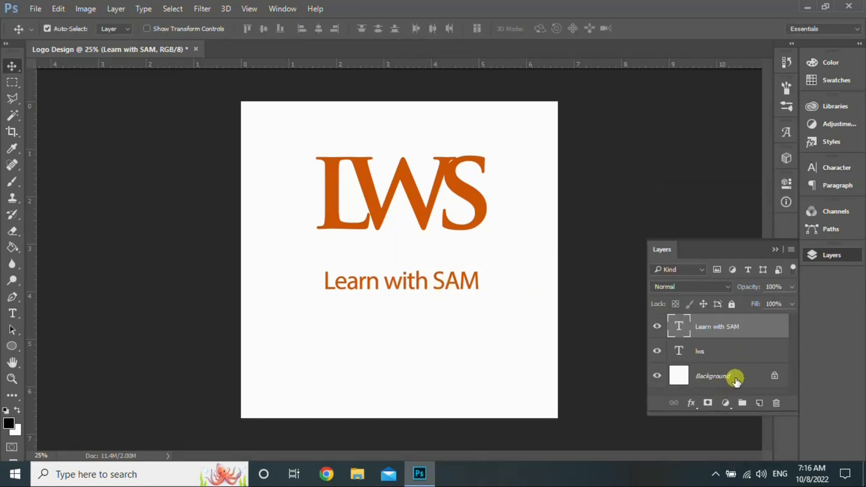
{"action": "left_click", "coordinate": [735, 380]}
{"action": "left_click", "coordinate": [725, 403]}
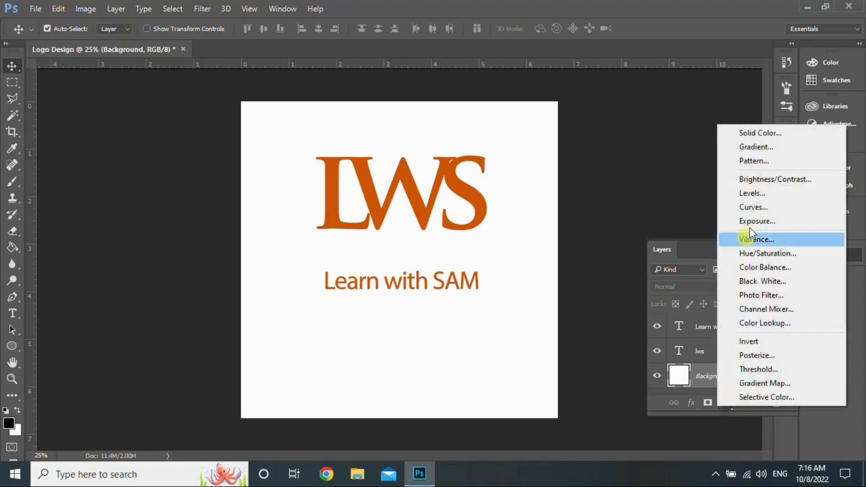
{"action": "left_click", "coordinate": [763, 132]}
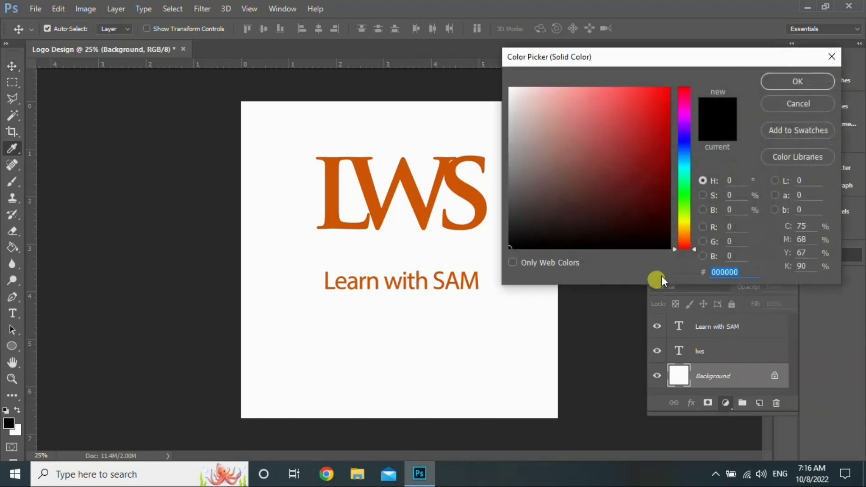
{"action": "left_click", "coordinate": [774, 82]}
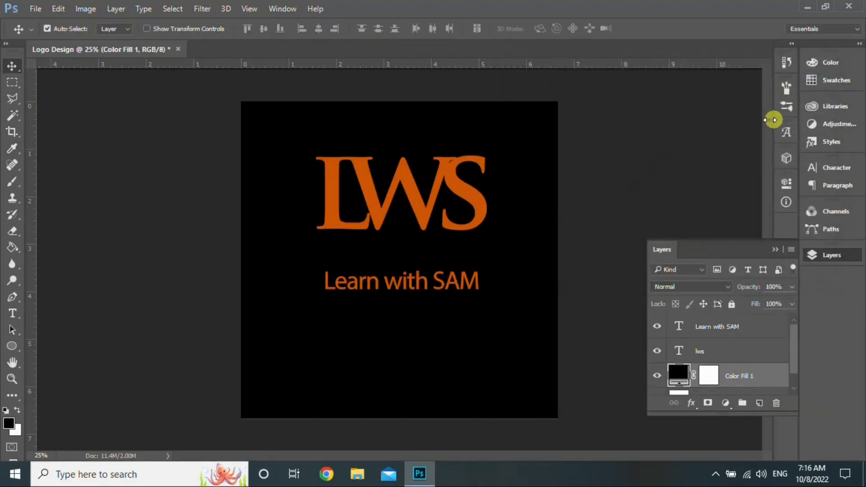
Step: Draw an ellipse about 1248 x 532 px over the lower half of the LWS letters and fill it with pure red
{"action": "left_click", "coordinate": [722, 328]}
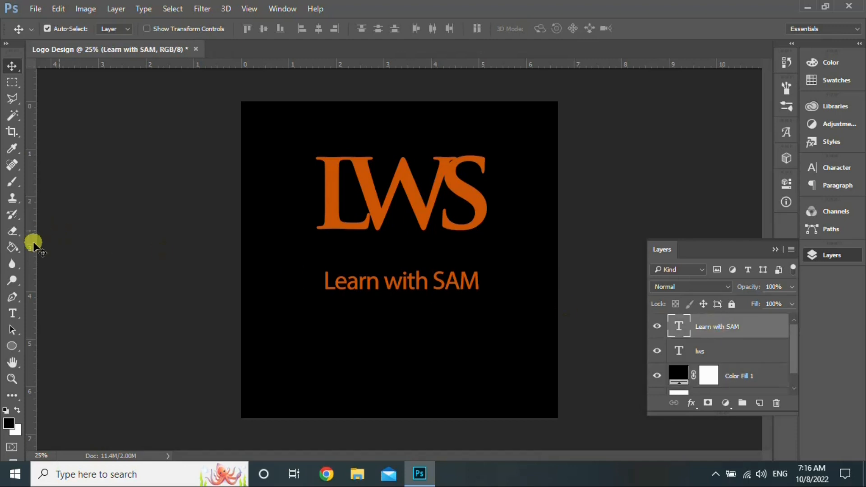
{"action": "left_click", "coordinate": [13, 348]}
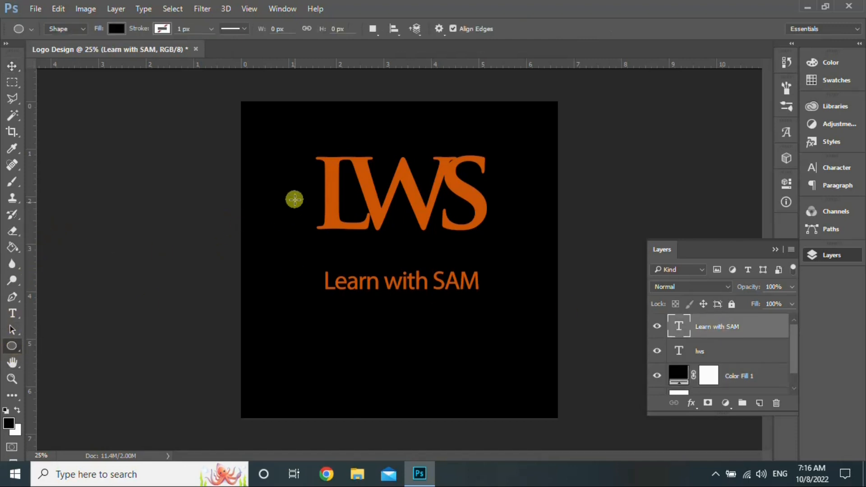
{"action": "left_click_drag", "start_coordinate": [302, 187], "coordinate": [500, 273]}
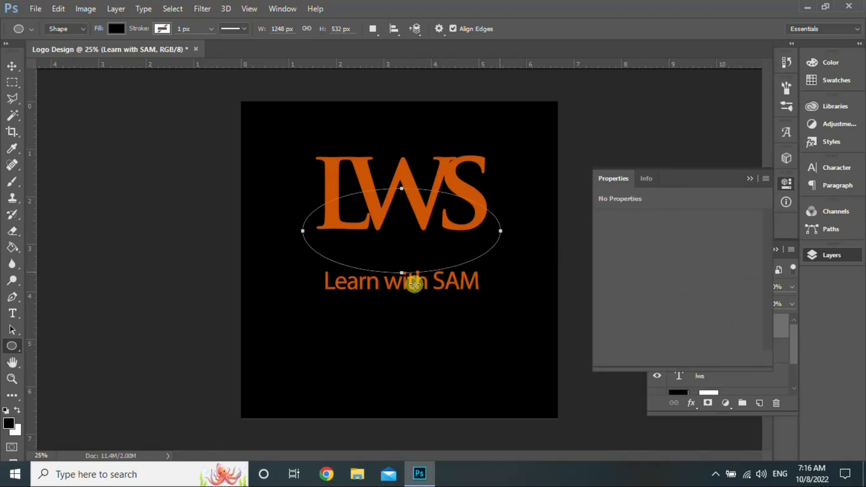
{"action": "left_click", "coordinate": [606, 275]}
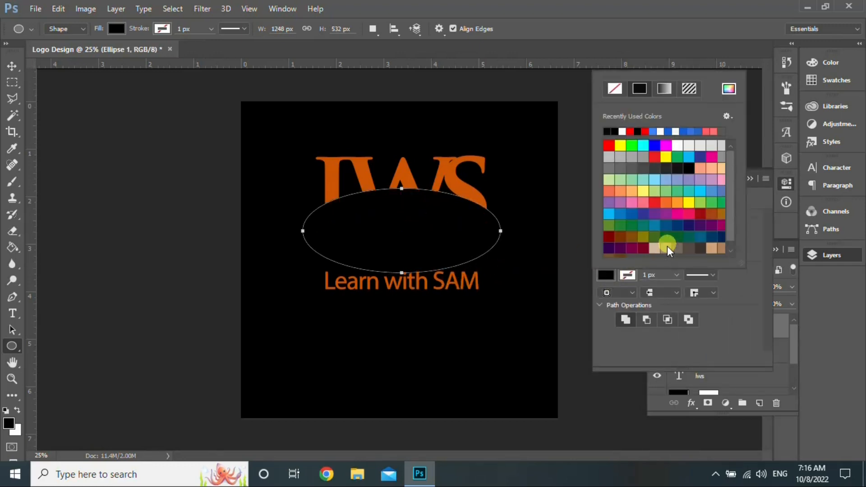
{"action": "left_click", "coordinate": [610, 145]}
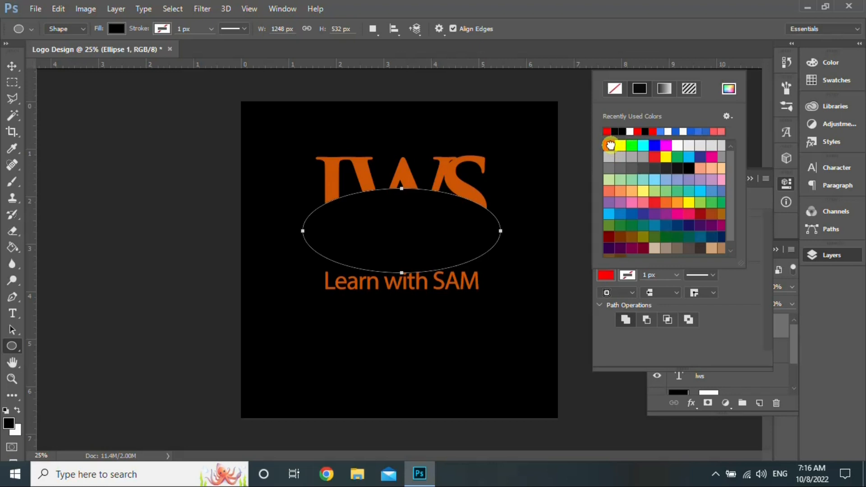
{"action": "left_click", "coordinate": [751, 177]}
Step: Lower the red ellipse layer's opacity to 62%
{"action": "left_click", "coordinate": [791, 287]}
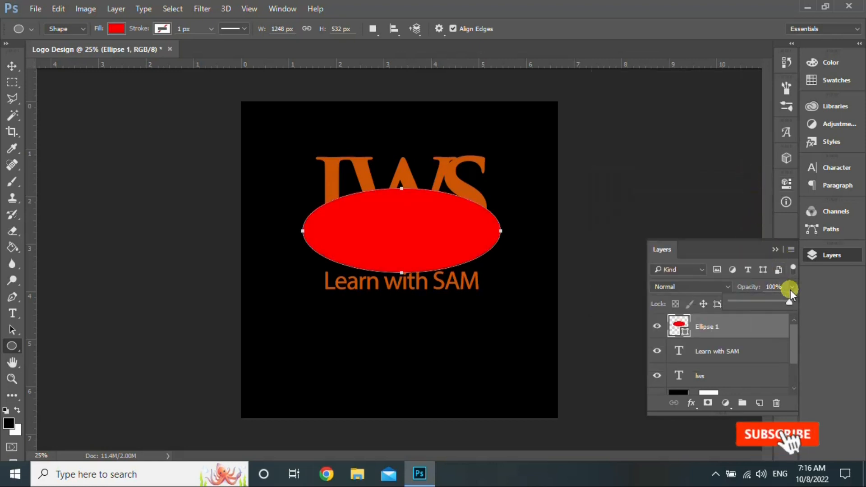
{"action": "left_click_drag", "start_coordinate": [788, 301], "coordinate": [770, 303]}
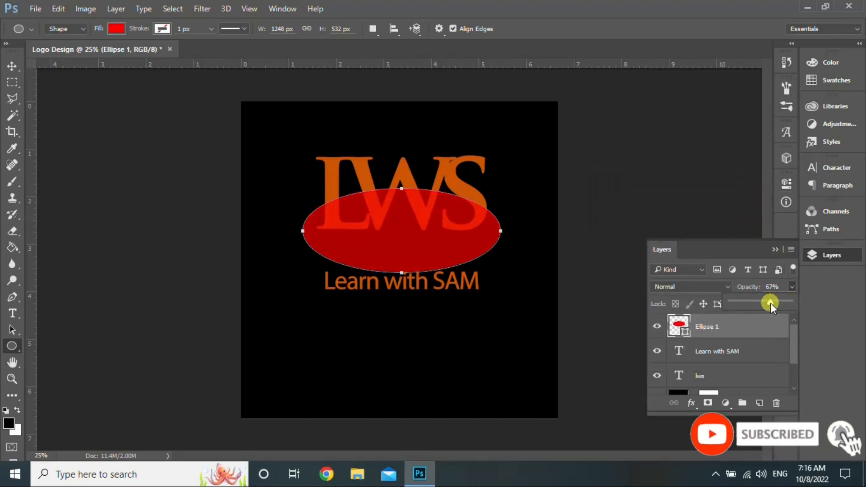
{"action": "left_click", "coordinate": [12, 66]}
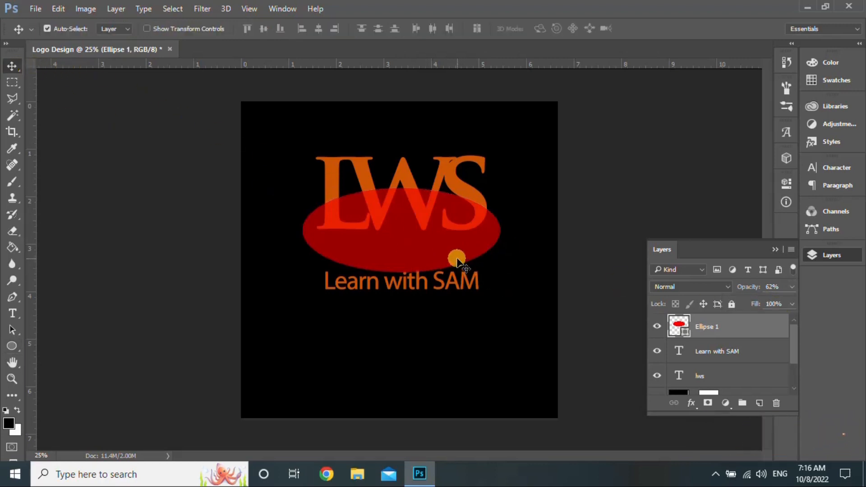
Step: Scale the red ellipse to about 110% width and 113% height, centered horizontally on the canvas over the lower LWS letters
{"action": "key", "text": "ctrl+t"}
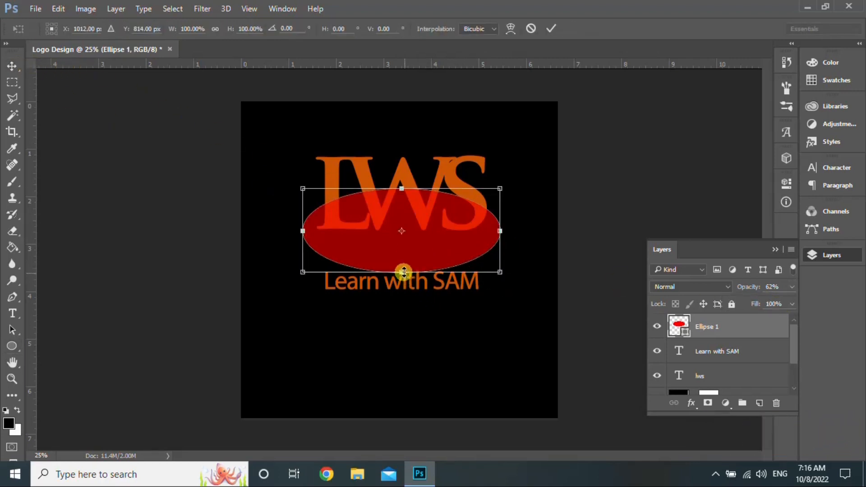
{"action": "left_click_drag", "start_coordinate": [401, 272], "coordinate": [407, 288]}
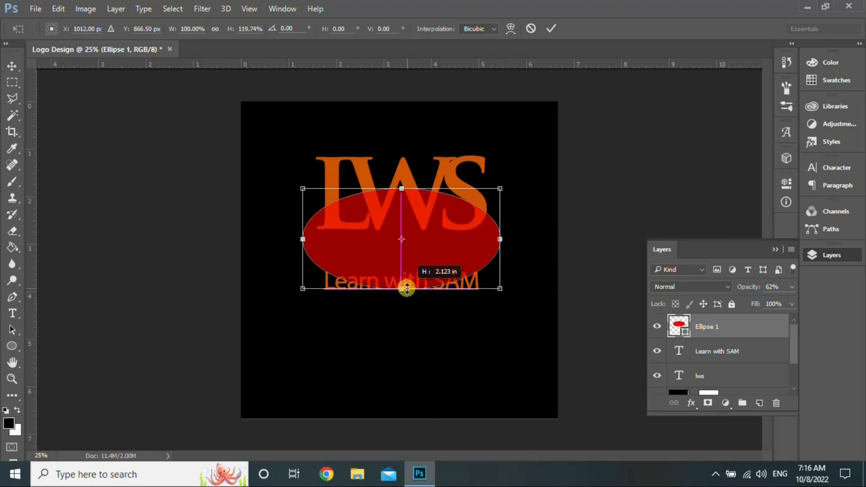
{"action": "left_click_drag", "start_coordinate": [499, 290], "coordinate": [510, 294]}
{"action": "left_click_drag", "start_coordinate": [300, 295], "coordinate": [292, 299]}
{"action": "left_click_drag", "start_coordinate": [416, 271], "coordinate": [414, 266]}
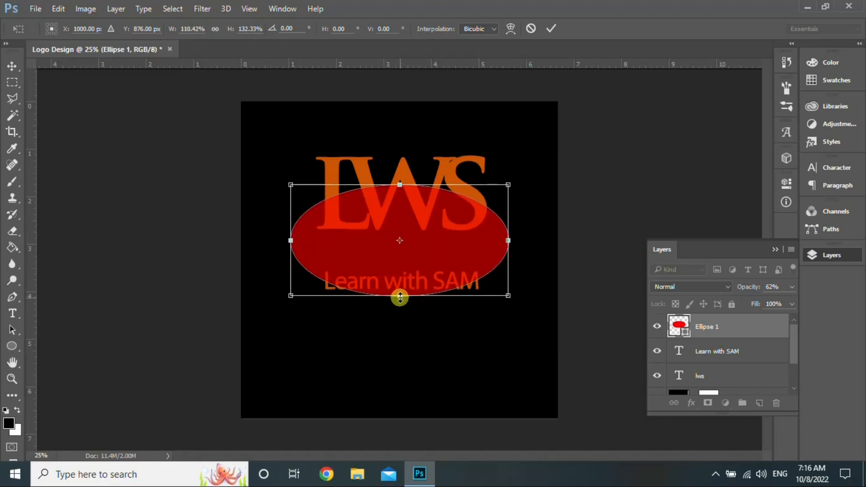
{"action": "left_click_drag", "start_coordinate": [399, 298], "coordinate": [422, 260]}
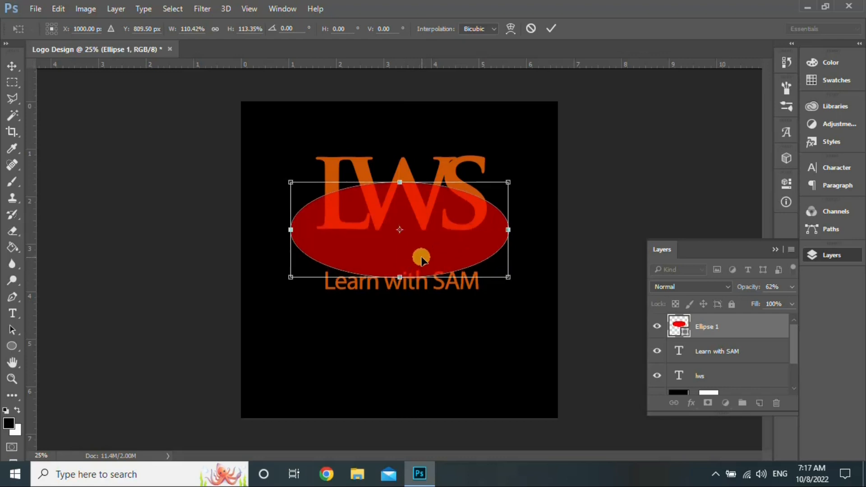
{"action": "key", "text": "Return"}
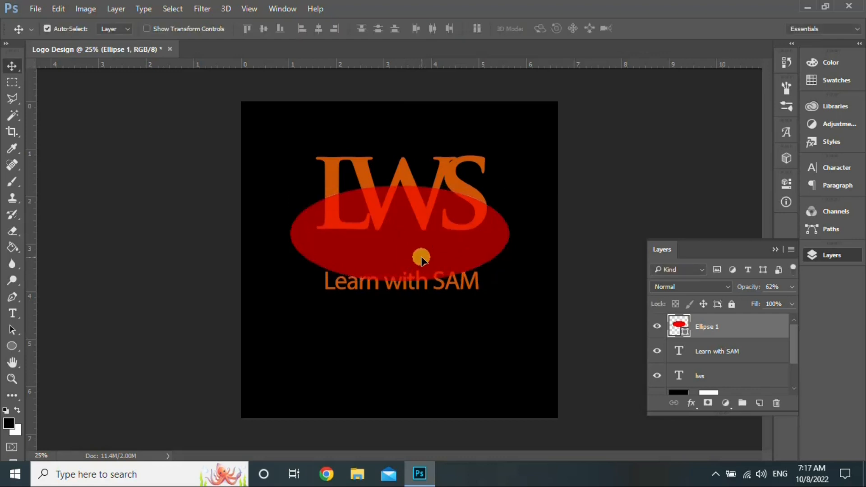
Step: Duplicate the red ellipse layer as Ellipse 1 copy and recolor the copy dark maroon, #320101
{"action": "right_click", "coordinate": [759, 331]}
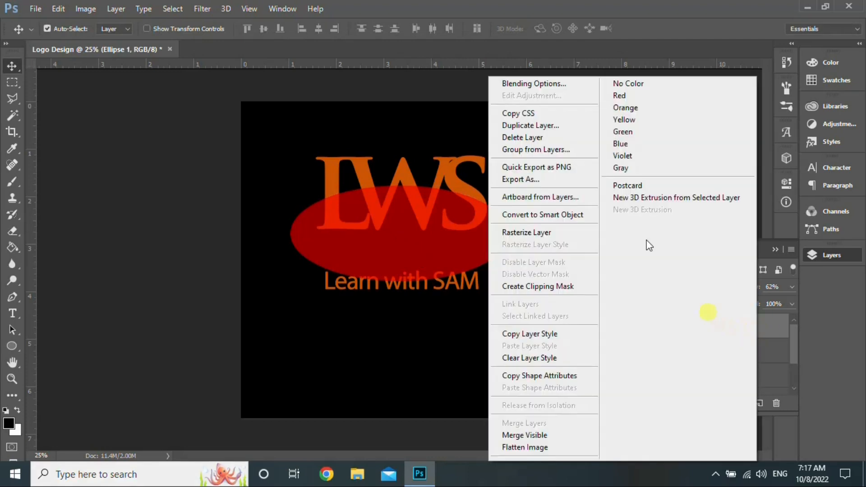
{"action": "left_click", "coordinate": [530, 126]}
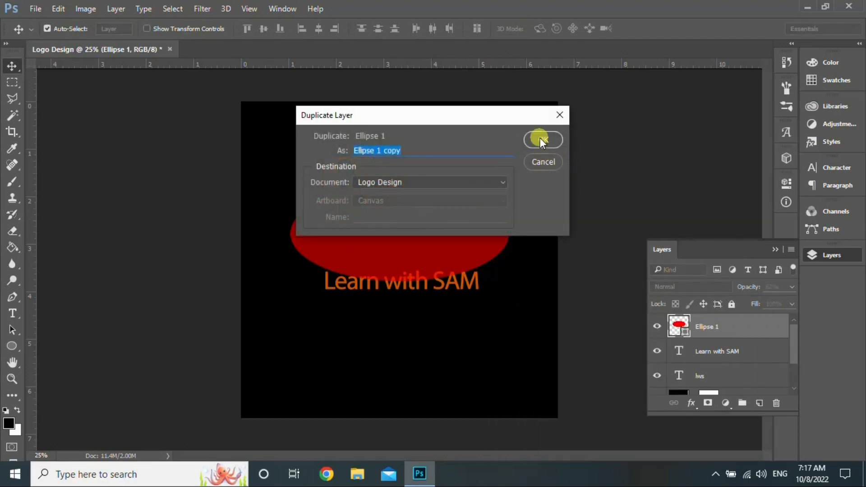
{"action": "left_click", "coordinate": [540, 137]}
{"action": "double_click", "coordinate": [679, 328]}
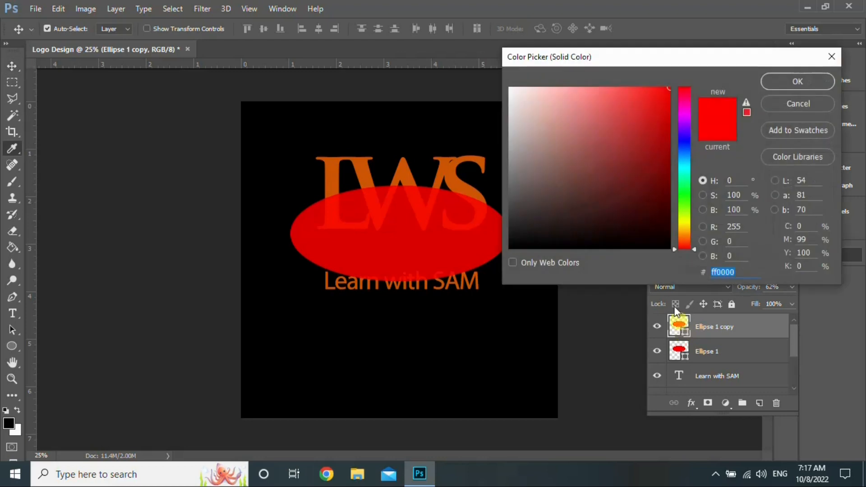
{"action": "left_click", "coordinate": [668, 217]}
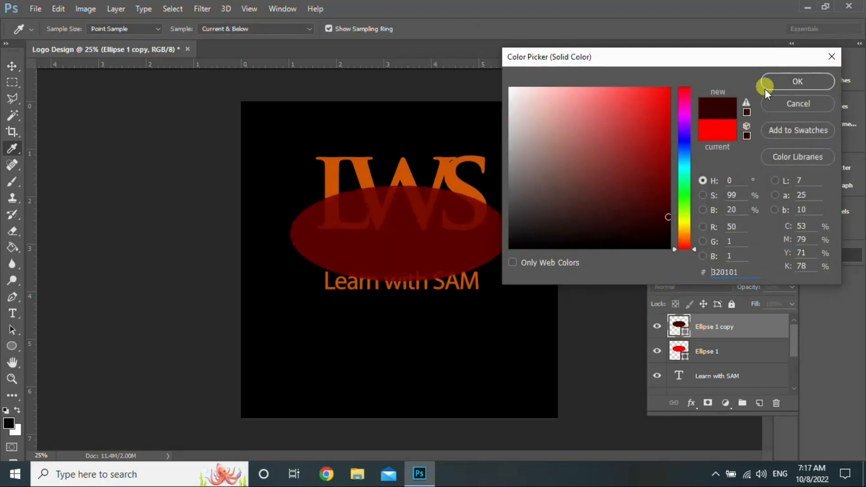
{"action": "left_click", "coordinate": [782, 82]}
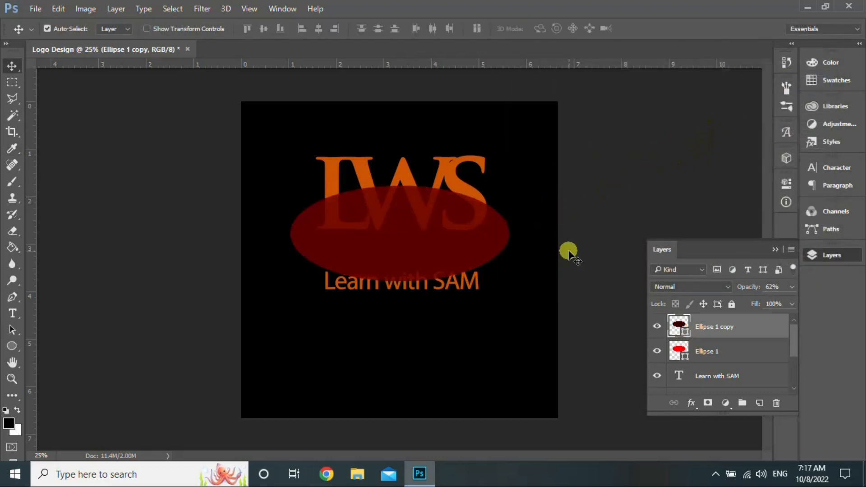
Step: Shift the dark maroon ellipse copy slightly down and flatten it from its lower edge to about 63% height
{"action": "key", "text": "ctrl+t"}
{"action": "key", "text": "shift+Down"}
{"action": "key", "text": "shift+Down"}
{"action": "key", "text": "shift+Down"}
{"action": "key", "text": "shift+Down"}
{"action": "key", "text": "Down"}
{"action": "key", "text": "Down"}
{"action": "key", "text": "Down"}
{"action": "key", "text": "Down"}
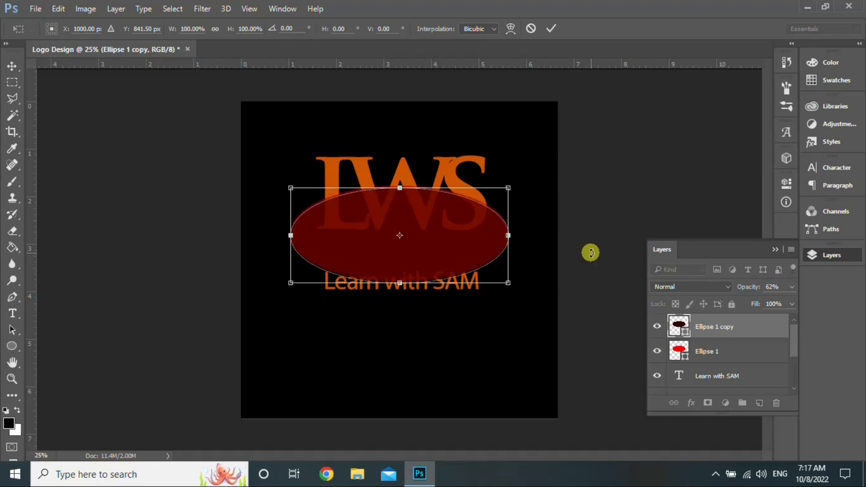
{"action": "key", "text": "Down"}
{"action": "key", "text": "Down"}
{"action": "key", "text": "Down"}
{"action": "key", "text": "Down"}
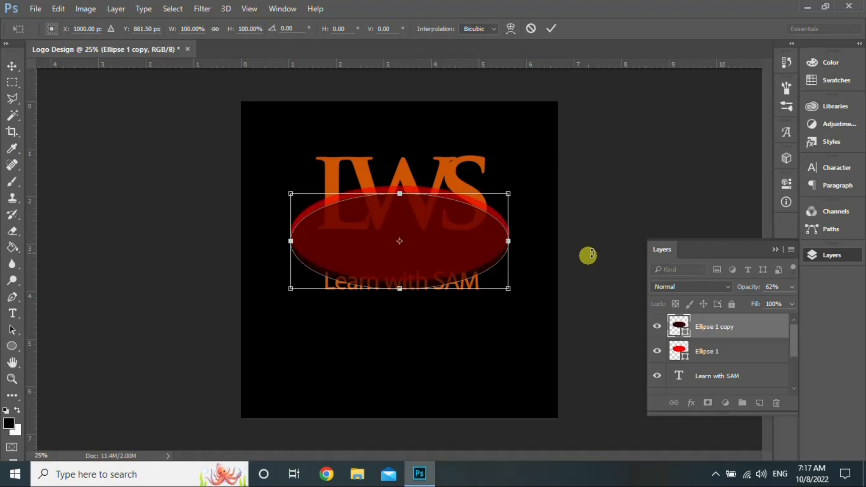
{"action": "left_click_drag", "start_coordinate": [401, 288], "coordinate": [406, 252]}
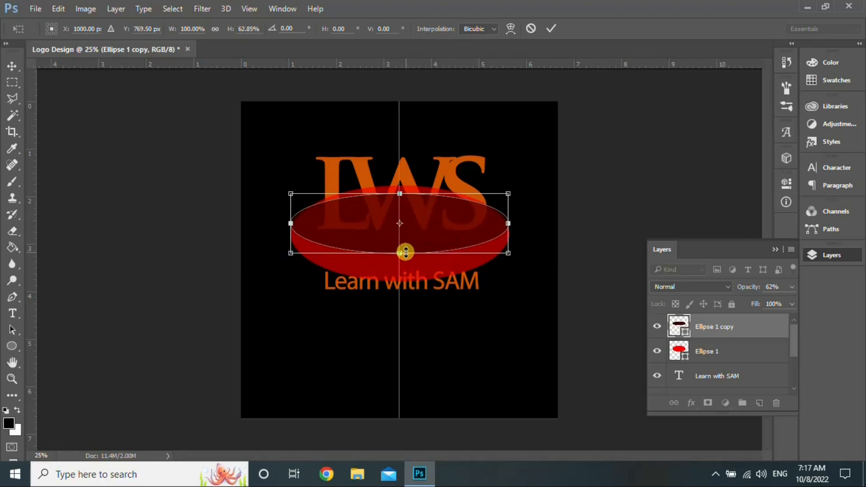
{"action": "left_click", "coordinate": [552, 29]}
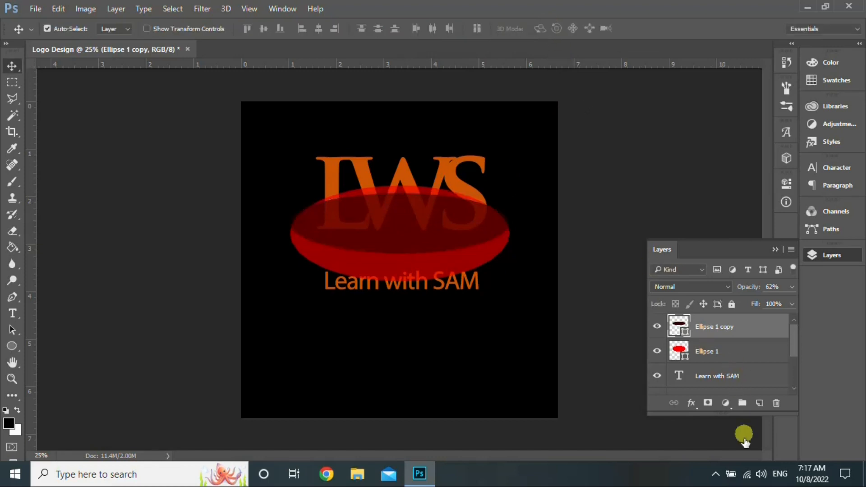
Step: Enable the on-screen keystroke display utility that runs in the background
{"action": "left_click", "coordinate": [716, 474]}
{"action": "right_click", "coordinate": [691, 448]}
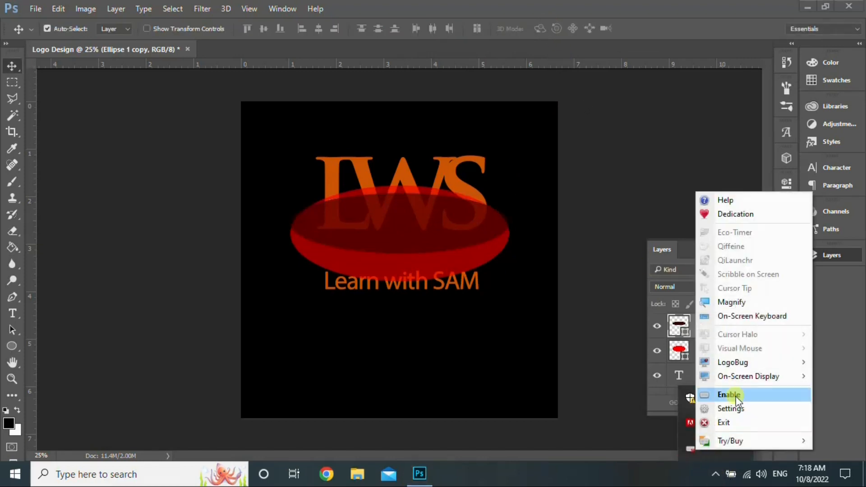
{"action": "left_click", "coordinate": [737, 396]}
Step: Combine the Ellipse 1 and Ellipse 1 copy shape layers by subtracting the front shape
{"action": "left_click", "coordinate": [745, 351]}
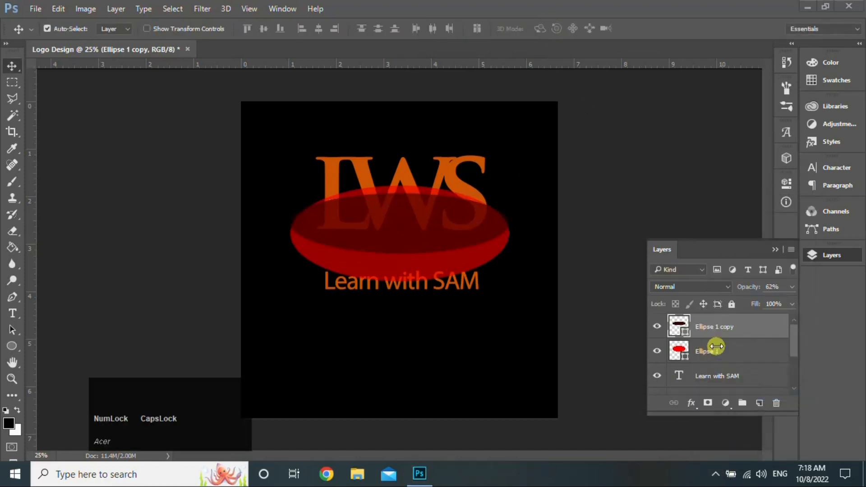
{"action": "left_click", "coordinate": [747, 353], "text": "ctrl"}
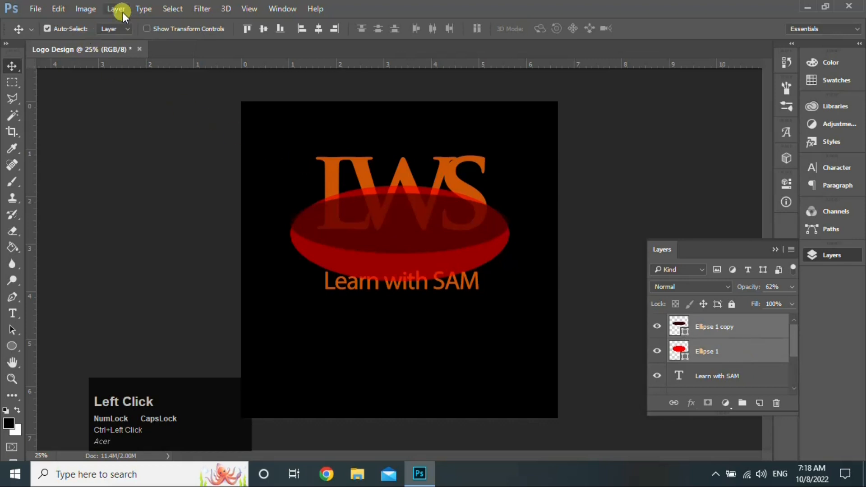
{"action": "left_click", "coordinate": [118, 10]}
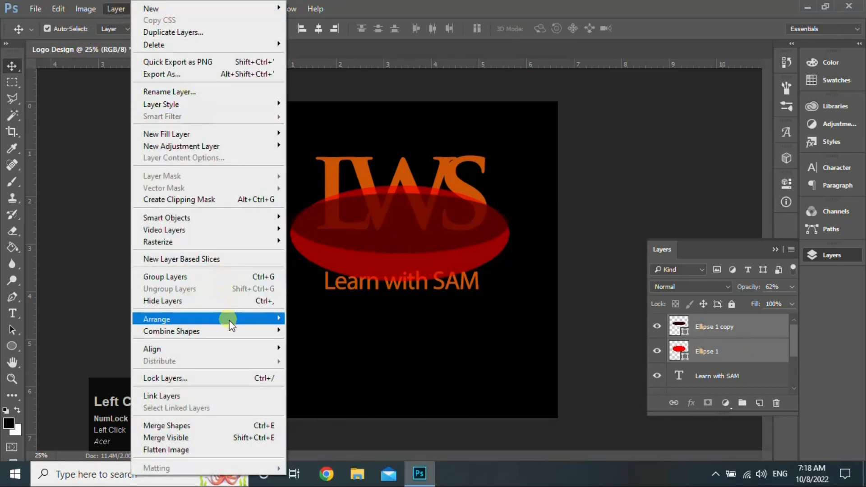
{"action": "mouse_move", "coordinate": [236, 334]}
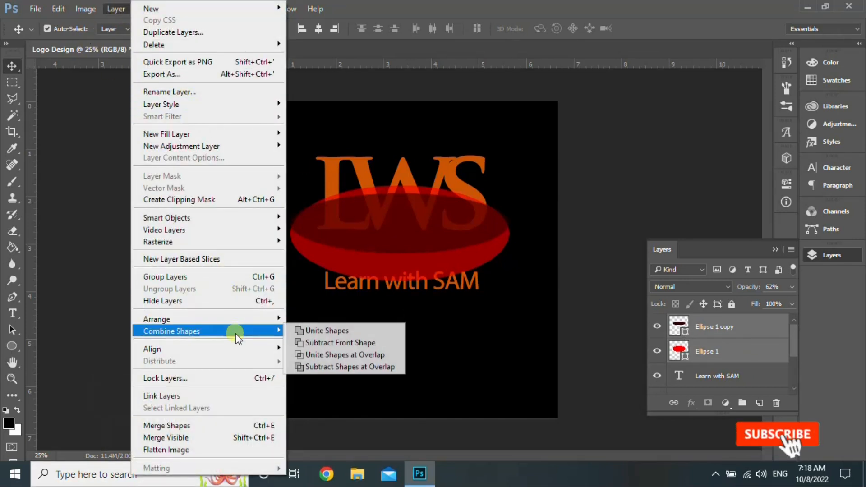
{"action": "left_click", "coordinate": [331, 347]}
Step: Raise the opacity of the combined ellipse layer to 100%
{"action": "left_click", "coordinate": [793, 288]}
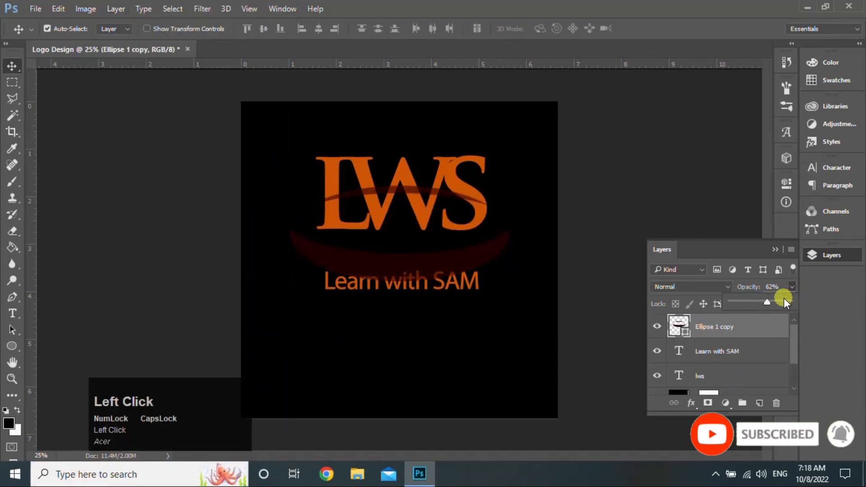
{"action": "left_click_drag", "start_coordinate": [786, 302], "coordinate": [803, 305]}
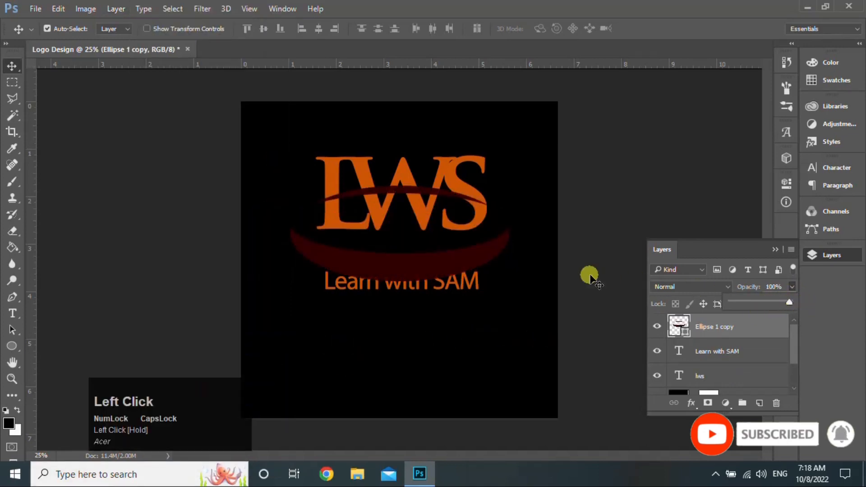
{"action": "left_click", "coordinate": [557, 255]}
Step: Rasterize the combined ellipse layer and erase its thick lower crescent, keeping only the thin upper arc
{"action": "key", "text": "e"}
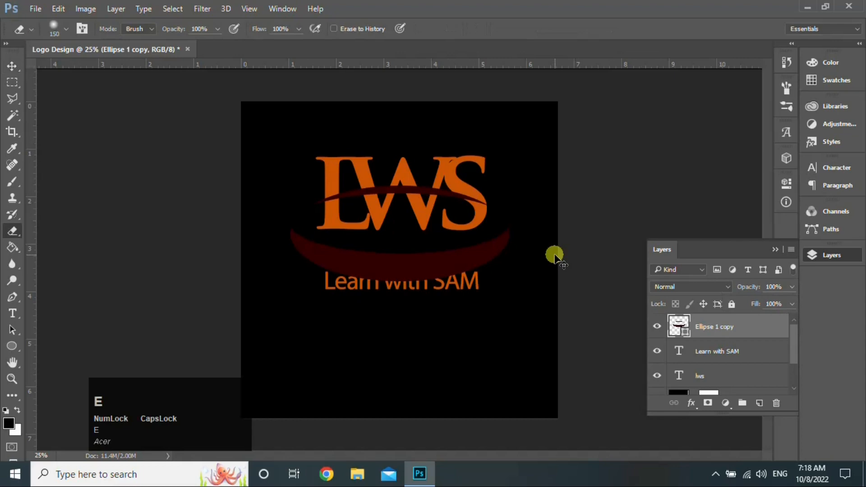
{"action": "right_click", "coordinate": [745, 324]}
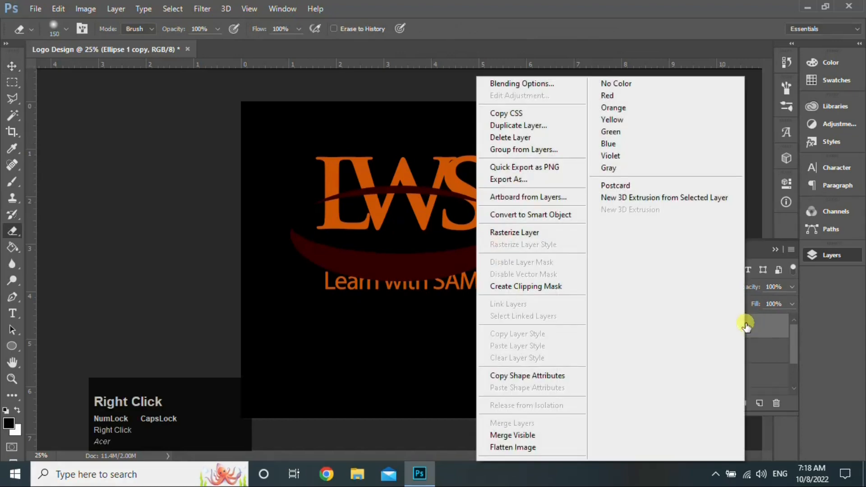
{"action": "left_click", "coordinate": [542, 232]}
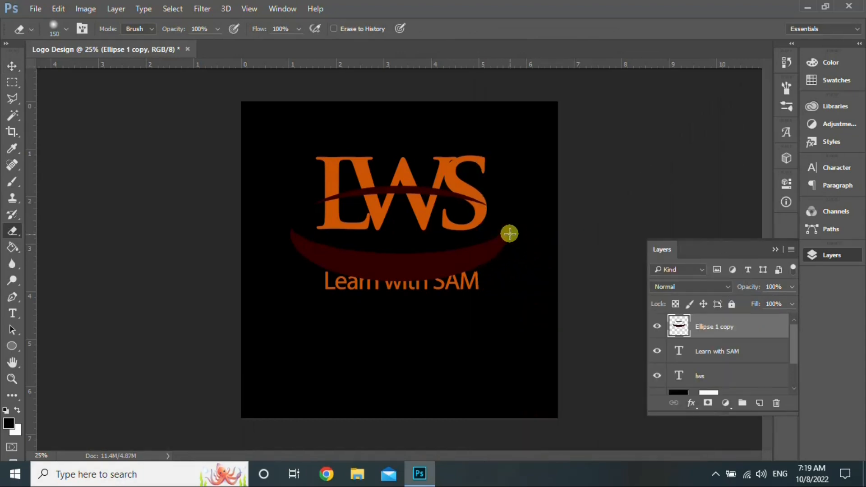
{"action": "mouse_move", "coordinate": [509, 234]}
{"action": "left_mouse_down"}
{"action": "mouse_move", "coordinate": [465, 256]}
{"action": "mouse_move", "coordinate": [510, 246]}
{"action": "mouse_move", "coordinate": [393, 267]}
{"action": "mouse_move", "coordinate": [461, 284]}
{"action": "mouse_move", "coordinate": [371, 267]}
{"action": "left_mouse_up"}
{"action": "mouse_move", "coordinate": [255, 236]}
{"action": "left_mouse_down"}
{"action": "mouse_move", "coordinate": [392, 267]}
{"action": "mouse_move", "coordinate": [262, 223]}
{"action": "mouse_move", "coordinate": [324, 282]}
{"action": "mouse_move", "coordinate": [407, 281]}
{"action": "left_mouse_up"}
Step: Scale the thin maroon arc proportionally to about 128% and position it across the middle of the LWS letters
{"action": "key", "text": "ctrl+t"}
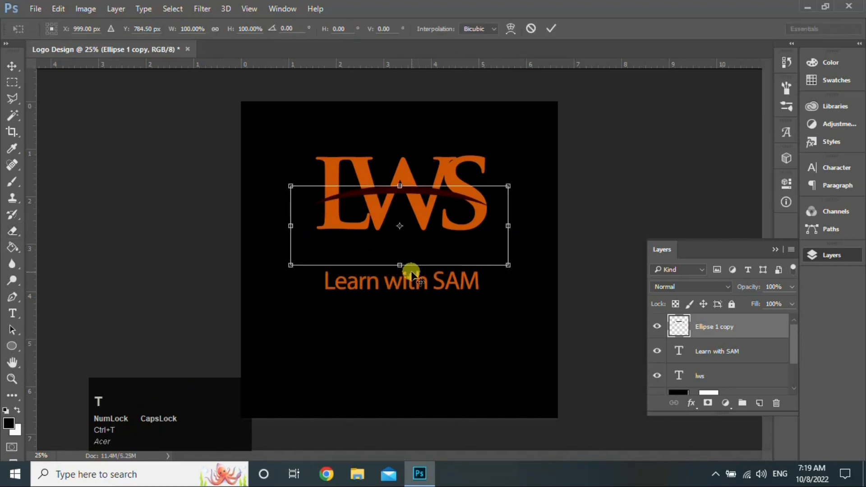
{"action": "left_click_drag", "start_coordinate": [508, 265], "coordinate": [533, 274]}
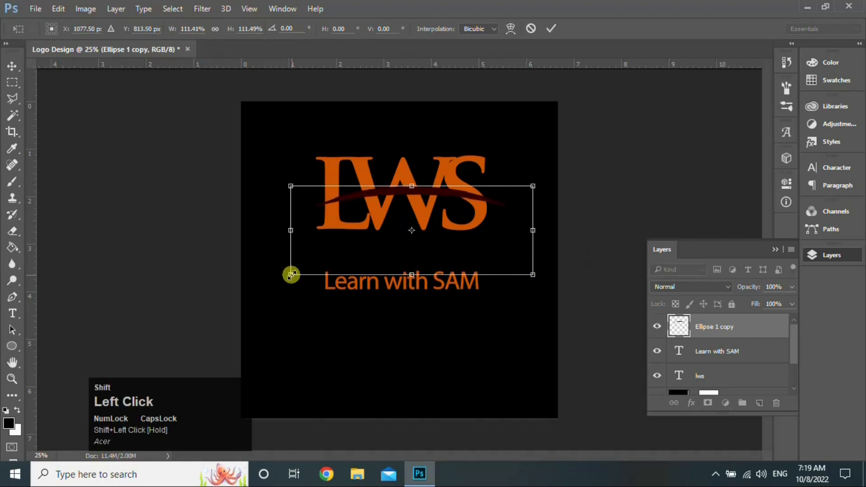
{"action": "left_click_drag", "start_coordinate": [291, 274], "coordinate": [265, 280]}
{"action": "left_click_drag", "start_coordinate": [533, 283], "coordinate": [540, 288]}
{"action": "left_click_drag", "start_coordinate": [462, 265], "coordinate": [459, 266]}
{"action": "key", "text": "Right"}
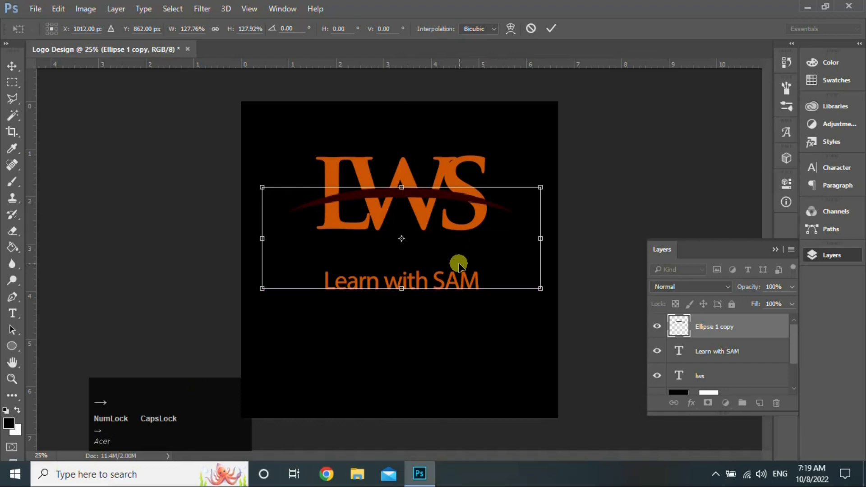
{"action": "key", "text": "Return"}
Step: Copy the maroon arc's pixels and paste them in place as a new layer
{"action": "key", "text": "e"}
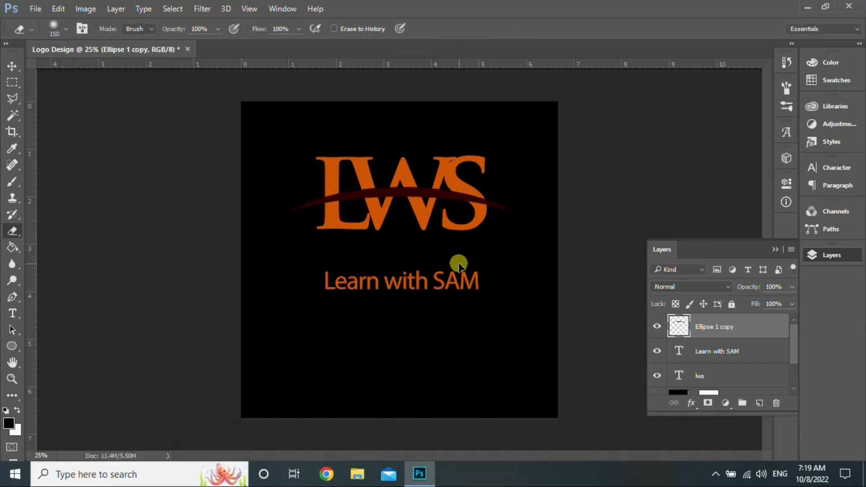
{"action": "left_click", "coordinate": [680, 338], "text": "ctrl"}
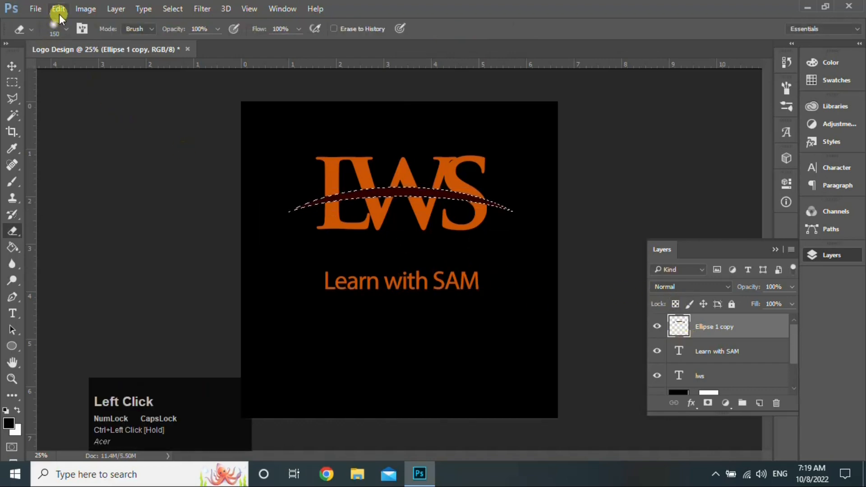
{"action": "left_click", "coordinate": [58, 9]}
{"action": "left_click", "coordinate": [107, 80]}
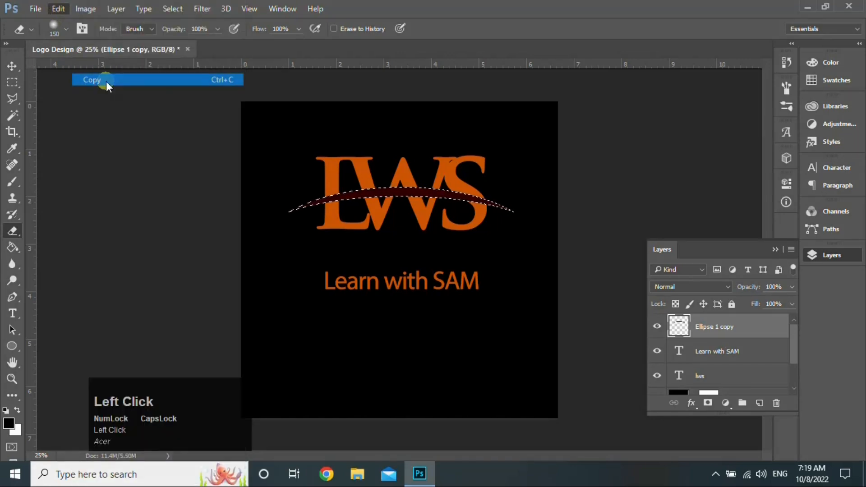
{"action": "left_click", "coordinate": [61, 10]}
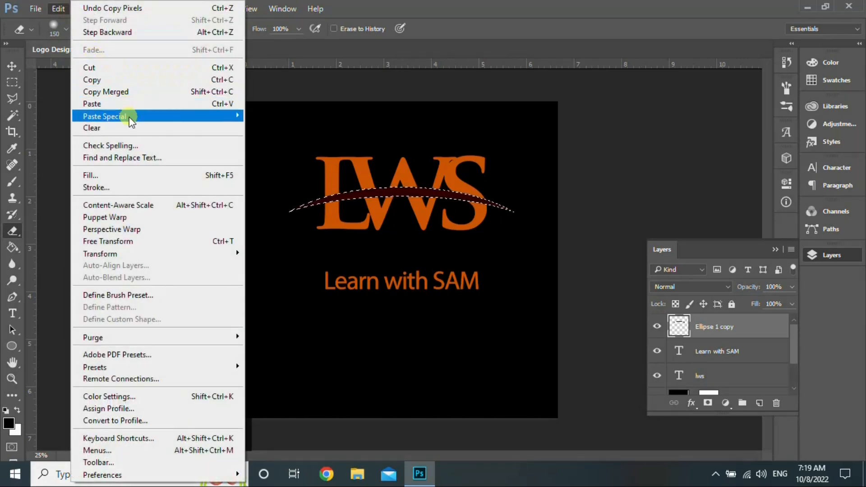
{"action": "mouse_move", "coordinate": [132, 121]}
{"action": "left_click", "coordinate": [287, 114]}
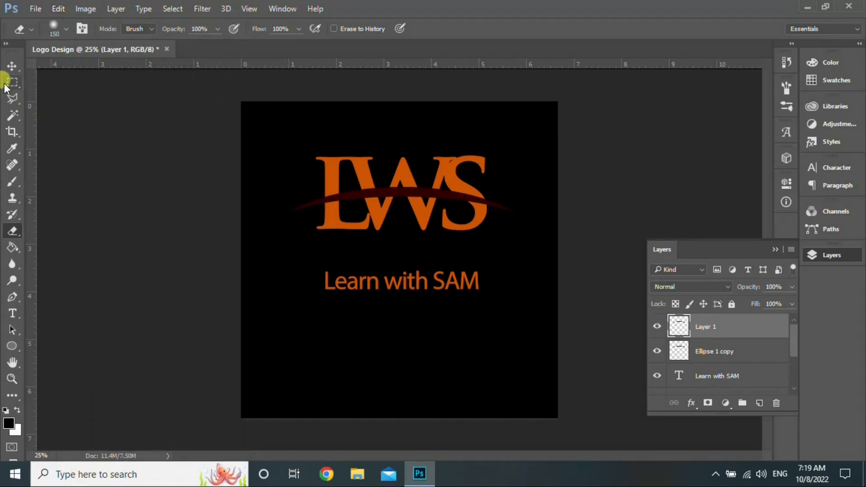
Step: Nudge the pasted arc copy upward to Y 749 px, just above the original arc
{"action": "left_click", "coordinate": [12, 66]}
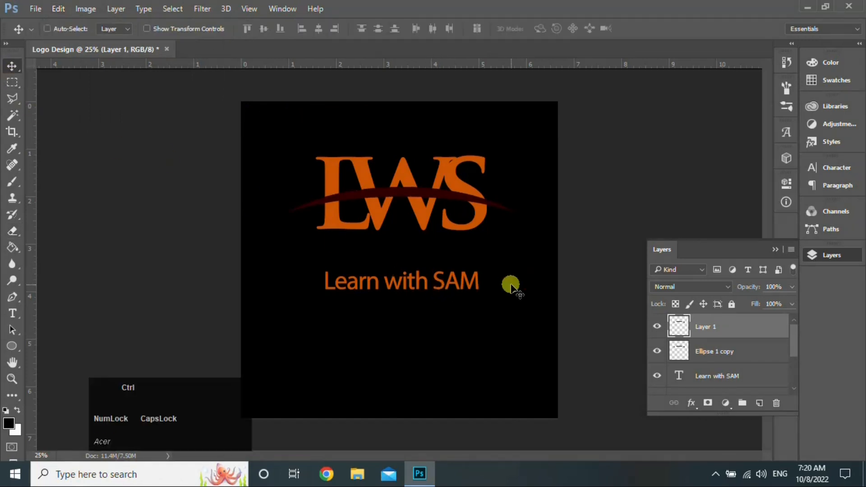
{"action": "key", "text": "ctrl+t"}
{"action": "key", "text": "Up"}
{"action": "key", "text": "Up"}
{"action": "key", "text": "Up"}
{"action": "key", "text": "Up"}
{"action": "key", "text": "Up"}
{"action": "key", "text": "Up"}
{"action": "key", "text": "Up"}
{"action": "key", "text": "Up"}
{"action": "key", "text": "Up"}
{"action": "key", "text": "Up"}
{"action": "key", "text": "Up"}
{"action": "key", "text": "Up"}
{"action": "key", "text": "Up"}
{"action": "key", "text": "Up"}
{"action": "key", "text": "Up"}
{"action": "key", "text": "Up"}
{"action": "key", "text": "Up"}
{"action": "key", "text": "Up"}
{"action": "key", "text": "Up"}
{"action": "key", "text": "Up"}
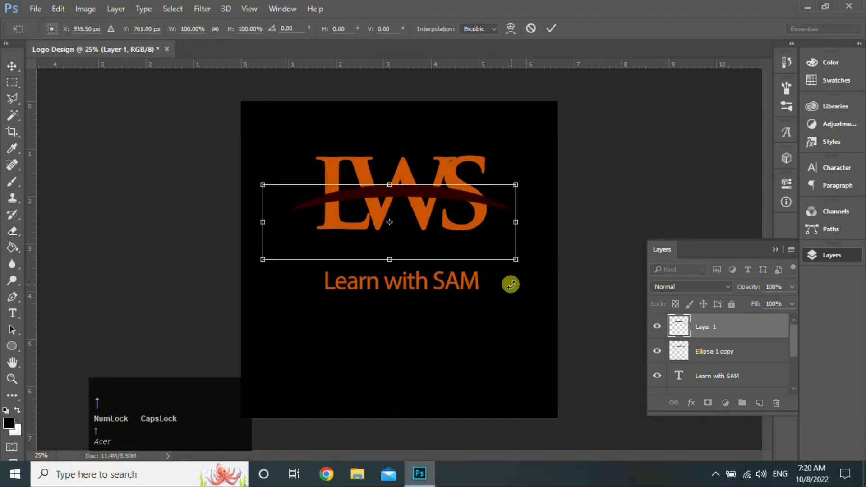
{"action": "key", "text": "Up"}
{"action": "key", "text": "Up"}
{"action": "key", "text": "Up"}
{"action": "key", "text": "Up"}
{"action": "key", "text": "Up"}
{"action": "key", "text": "Up"}
{"action": "key", "text": "Up"}
{"action": "key", "text": "Up"}
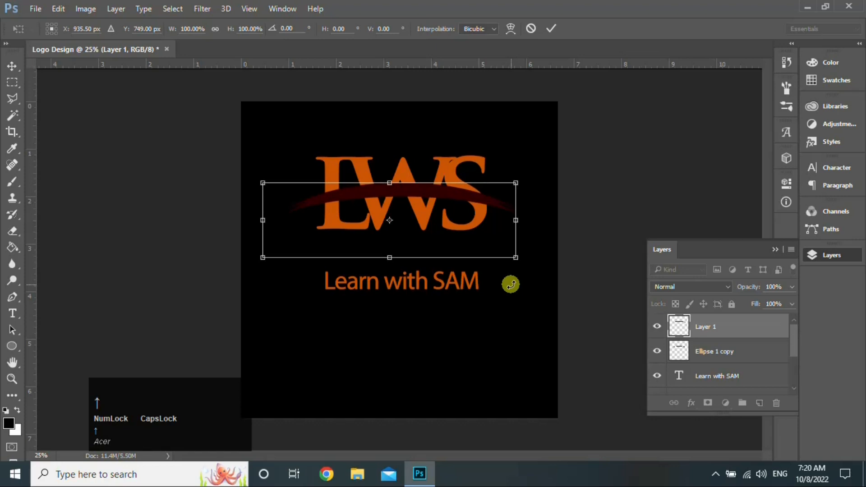
{"action": "left_click", "coordinate": [552, 28]}
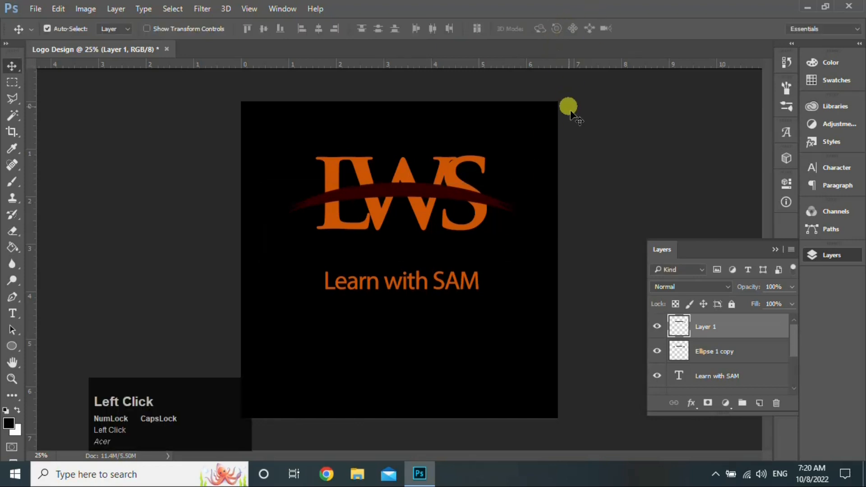
Step: Select the raised arc with the Magic Wand and cut its shape out of the rasterized lws type layer
{"action": "left_click", "coordinate": [15, 116]}
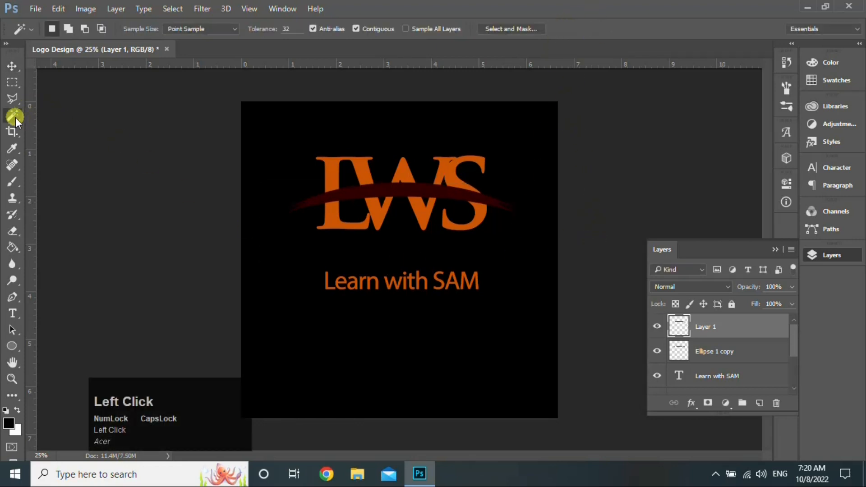
{"action": "left_click", "coordinate": [427, 187]}
{"action": "left_click_drag", "start_coordinate": [793, 353], "coordinate": [750, 360]}
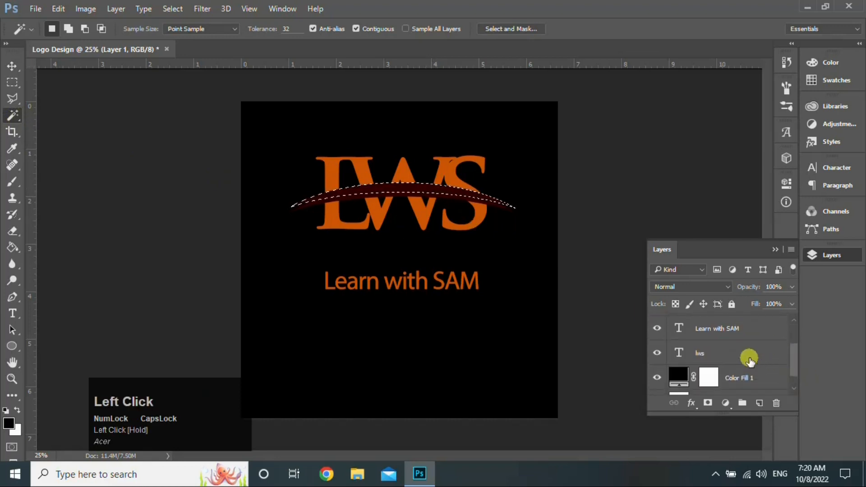
{"action": "left_click", "coordinate": [750, 359]}
{"action": "right_click", "coordinate": [724, 356]}
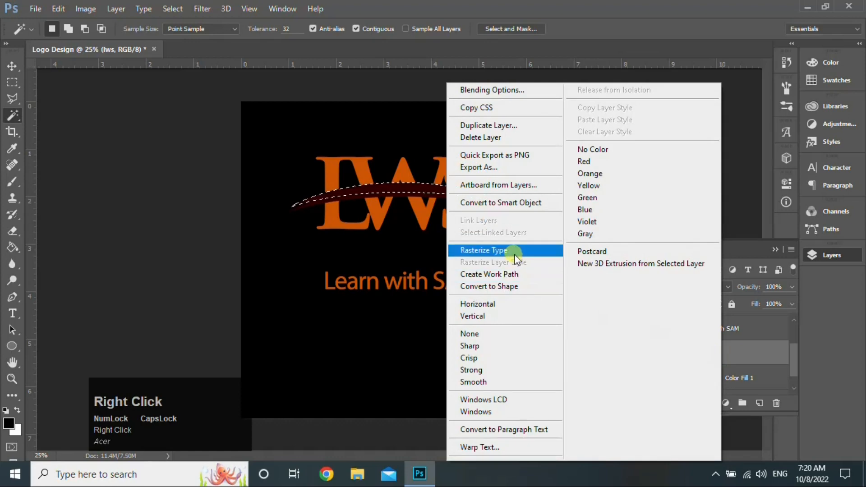
{"action": "left_click", "coordinate": [514, 251]}
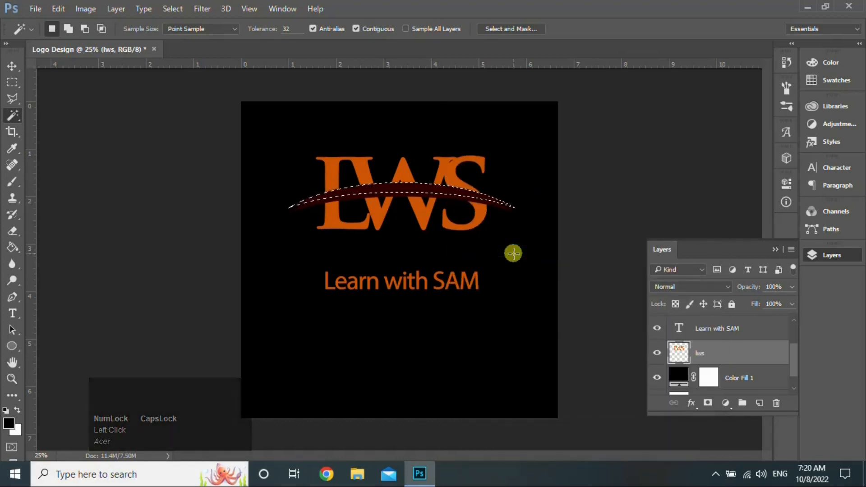
{"action": "left_click", "coordinate": [12, 66]}
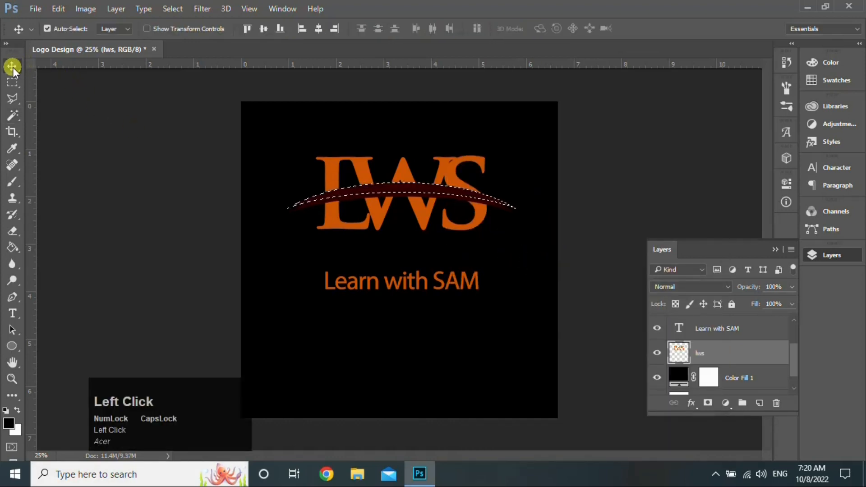
Step: Clear the selection and delete the raised arc copy, Layer 1
{"action": "left_click_drag", "start_coordinate": [792, 365], "coordinate": [791, 342]}
{"action": "left_click", "coordinate": [761, 326]}
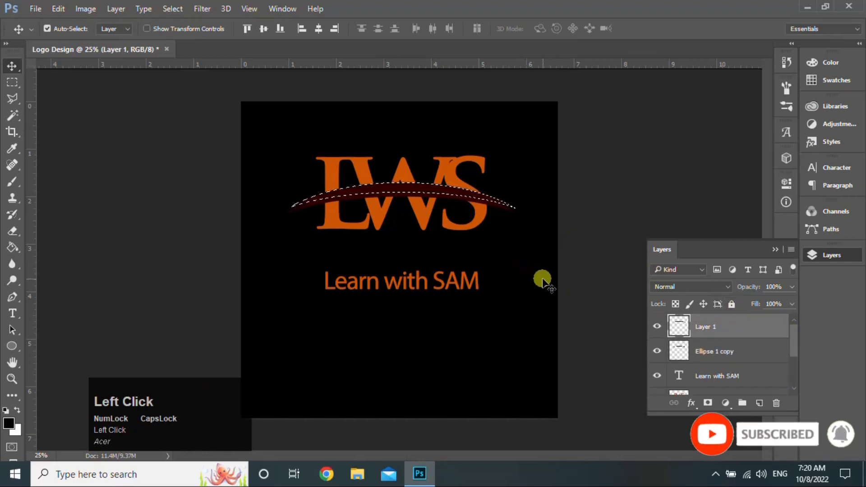
{"action": "key", "text": "ctrl+d"}
{"action": "left_click_drag", "start_coordinate": [421, 186], "coordinate": [419, 241]}
{"action": "key", "text": "Delete"}
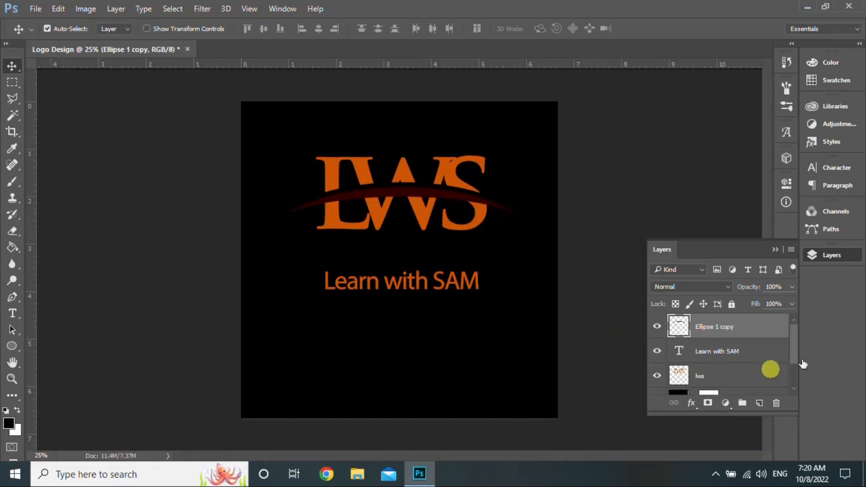
Step: Select the lower part of the letter L on the lws layer and copy it to its own layer
{"action": "left_click_drag", "start_coordinate": [794, 357], "coordinate": [794, 366]}
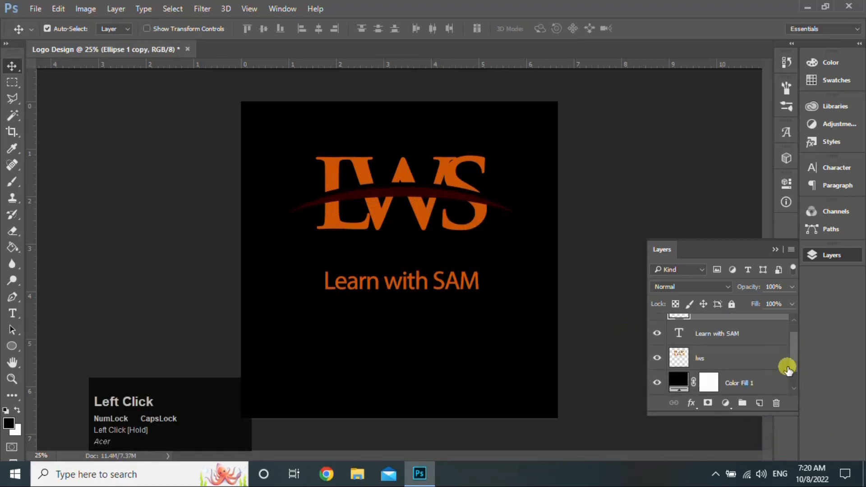
{"action": "left_click", "coordinate": [679, 360]}
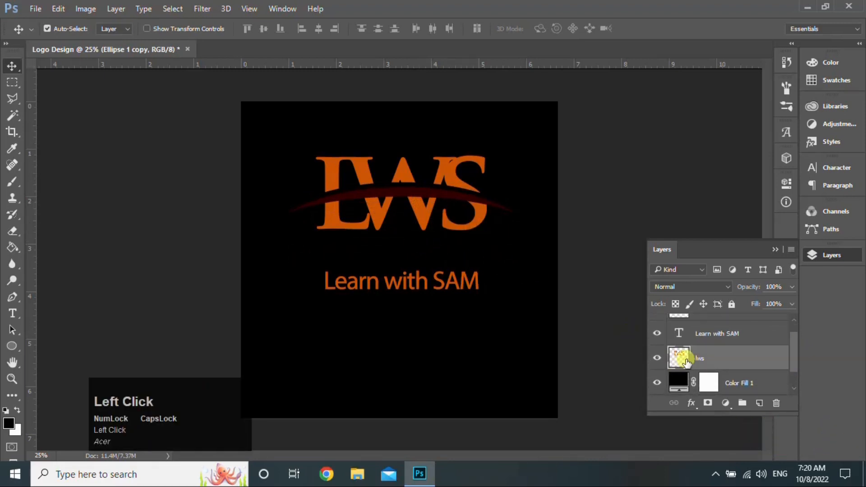
{"action": "left_click", "coordinate": [9, 115]}
{"action": "right_click", "coordinate": [330, 221]}
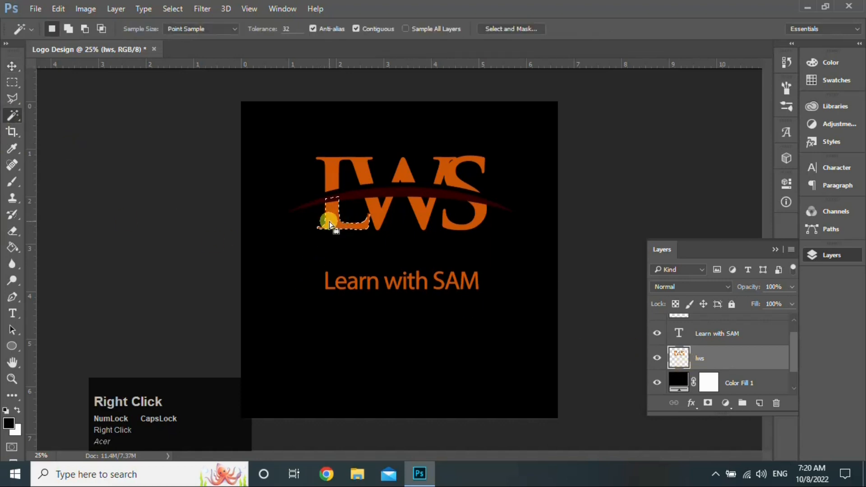
{"action": "left_click", "coordinate": [388, 406]}
{"action": "left_click", "coordinate": [685, 360]}
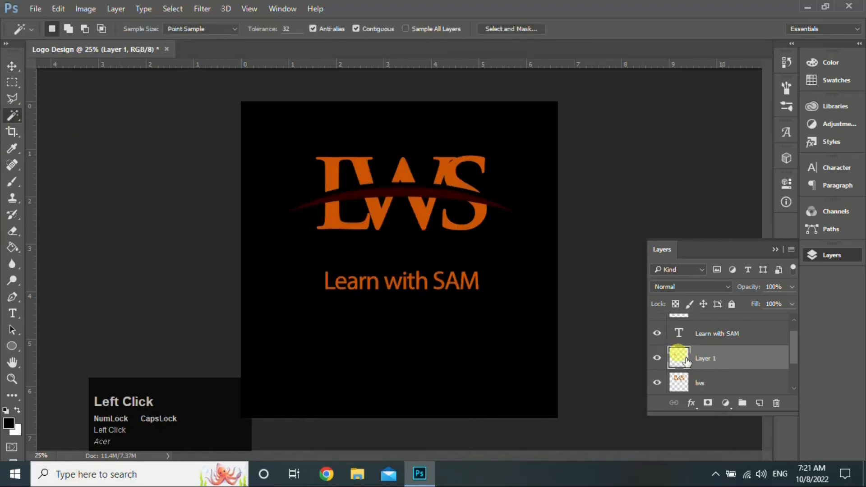
Step: Select the lower left part of the letter W on the lws layer and copy it to its own layer
{"action": "left_click", "coordinate": [705, 383]}
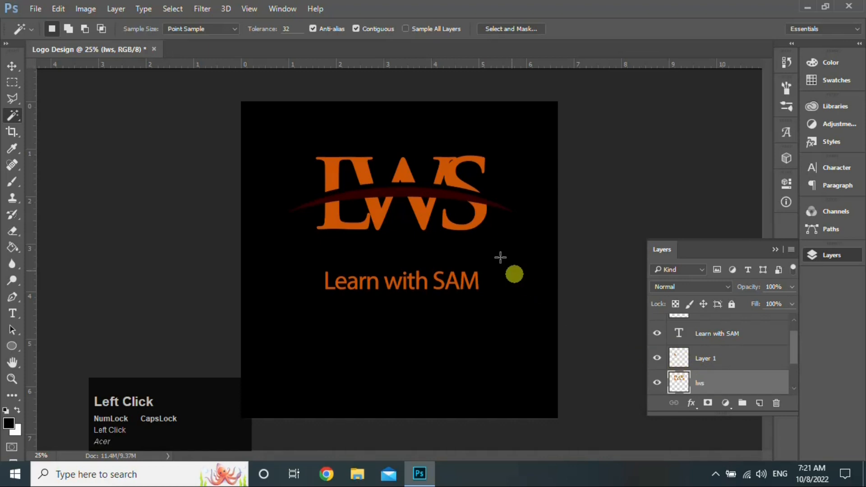
{"action": "right_click", "coordinate": [378, 214]}
{"action": "left_click", "coordinate": [455, 409]}
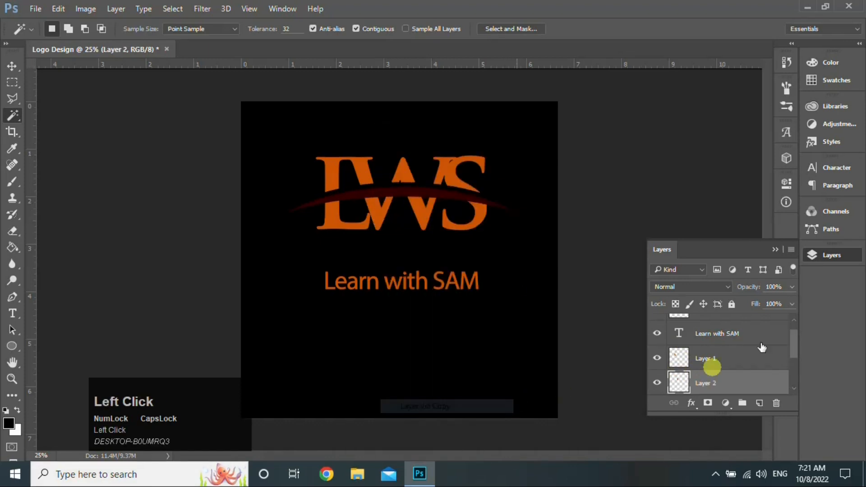
{"action": "left_click_drag", "start_coordinate": [792, 344], "coordinate": [748, 360]}
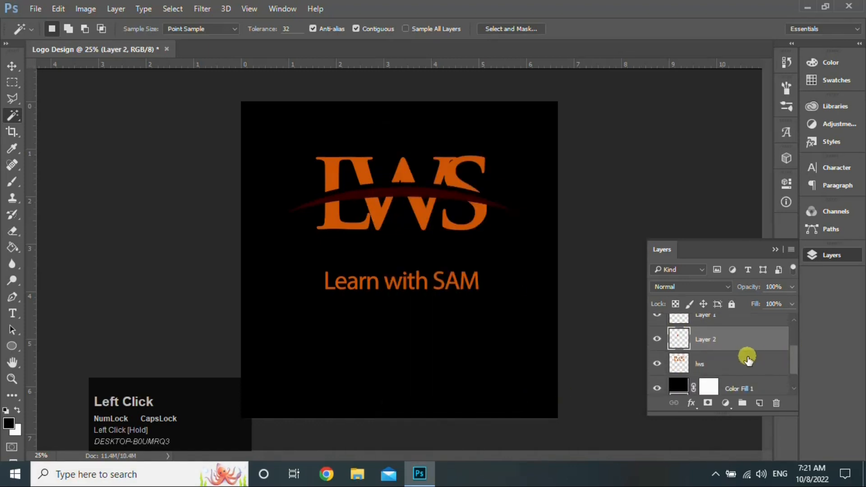
Step: Select the lower right part of the letter W on the lws layer and copy it to its own layer
{"action": "left_click", "coordinate": [721, 369]}
{"action": "right_click", "coordinate": [425, 211]}
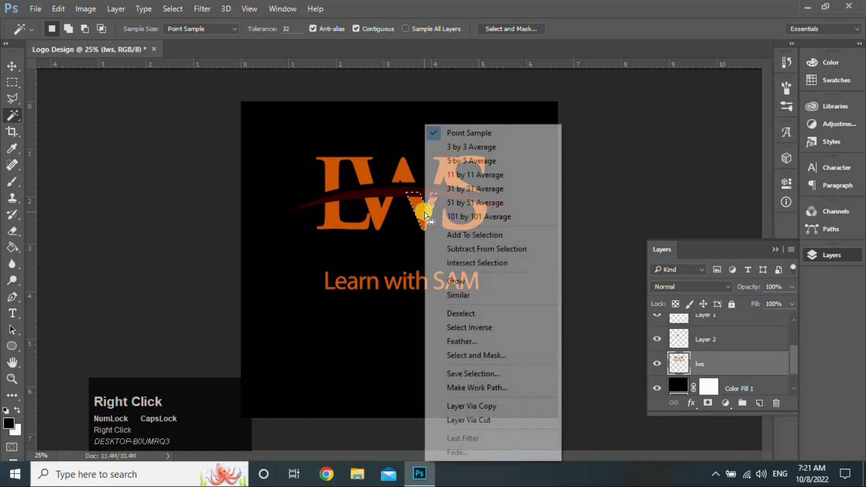
{"action": "left_click", "coordinate": [487, 404]}
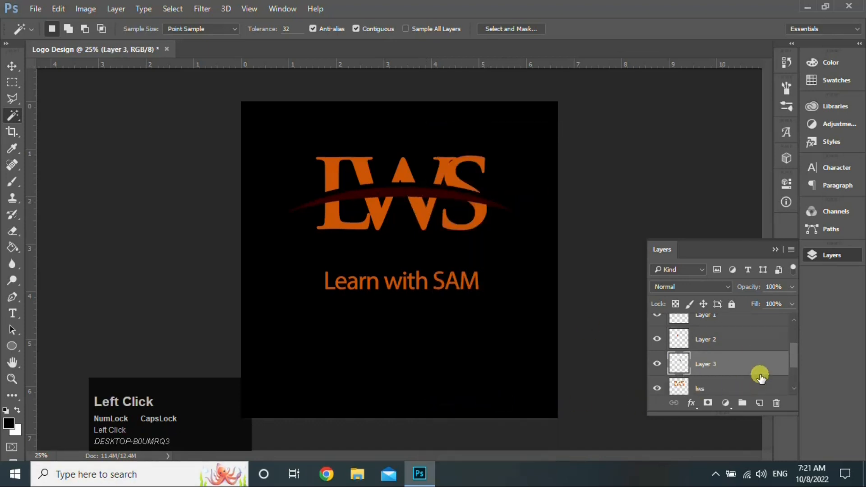
Step: Select the lower part of the letter S on the lws layer and copy it to its own layer
{"action": "left_click", "coordinate": [745, 387]}
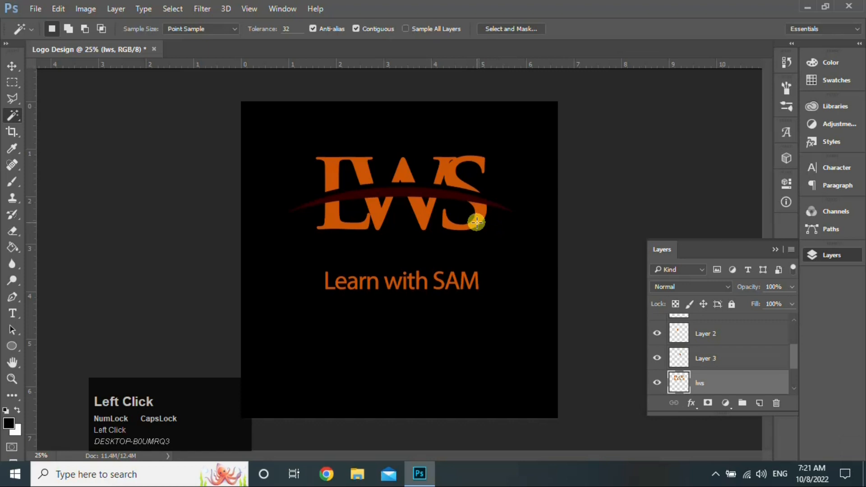
{"action": "right_click", "coordinate": [477, 222]}
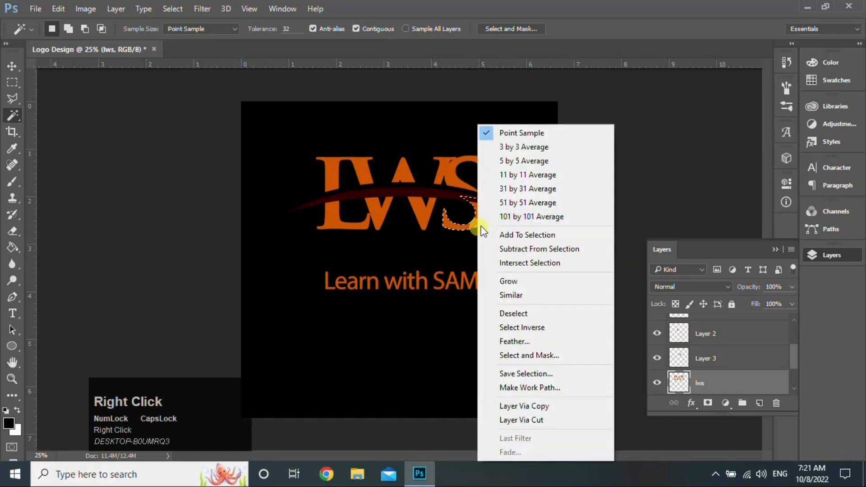
{"action": "left_click", "coordinate": [520, 406]}
Step: Select the separate layers holding the lower parts of L, W and S and merge them into one layer
{"action": "left_click_drag", "start_coordinate": [794, 359], "coordinate": [792, 348]}
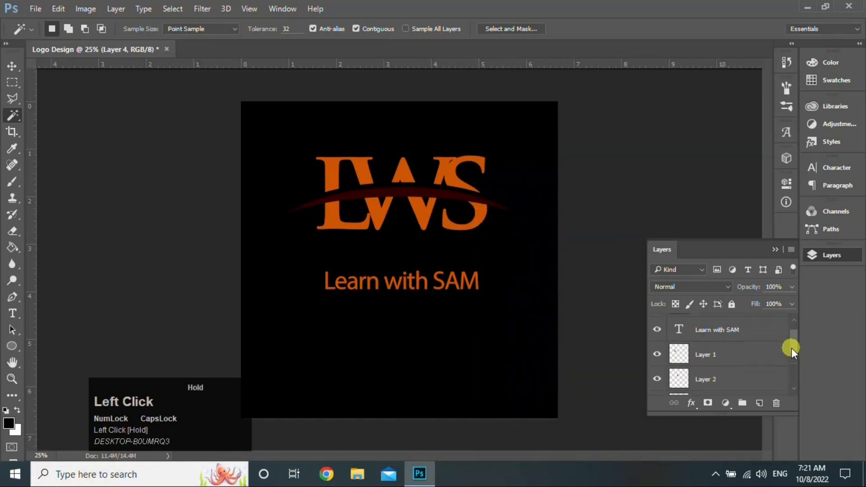
{"action": "left_click", "coordinate": [745, 354]}
{"action": "left_click", "coordinate": [11, 67]}
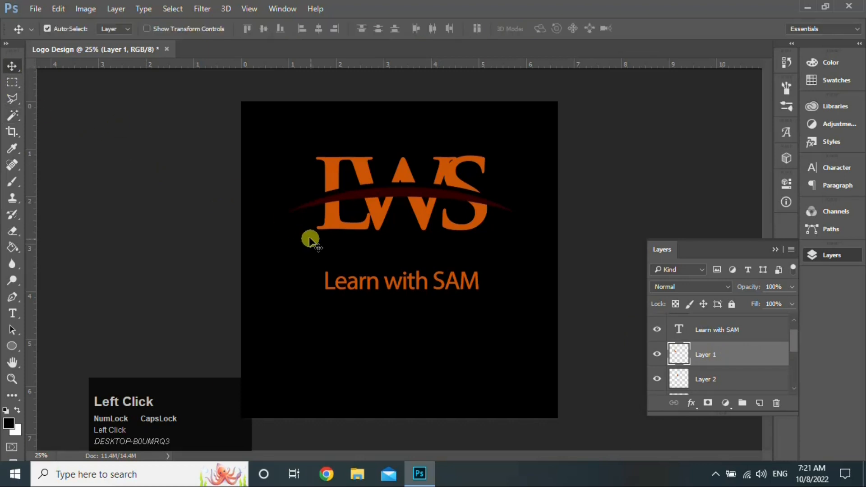
{"action": "left_click", "coordinate": [339, 221], "text": "shift"}
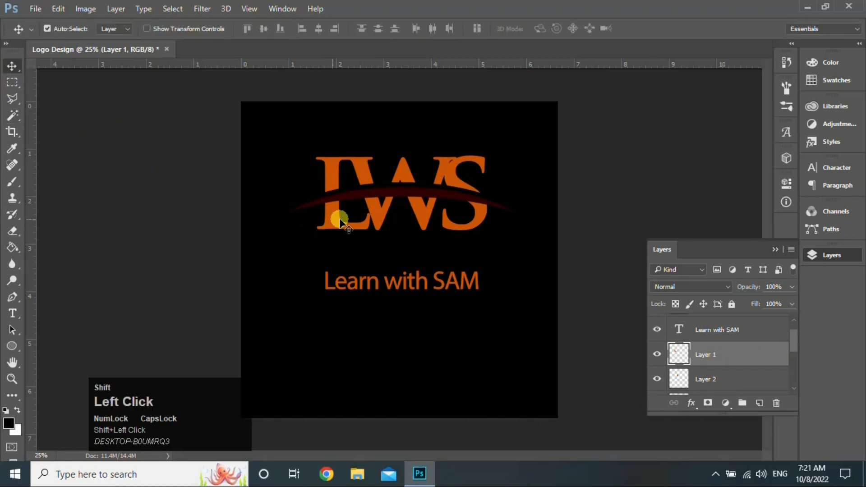
{"action": "left_click", "coordinate": [379, 219], "text": "shift"}
{"action": "left_click", "coordinate": [479, 215], "text": "shift"}
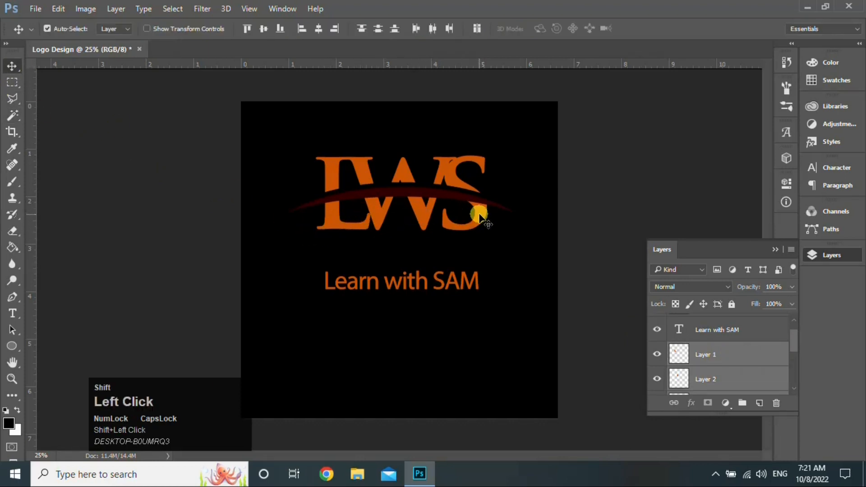
{"action": "right_click", "coordinate": [723, 356]}
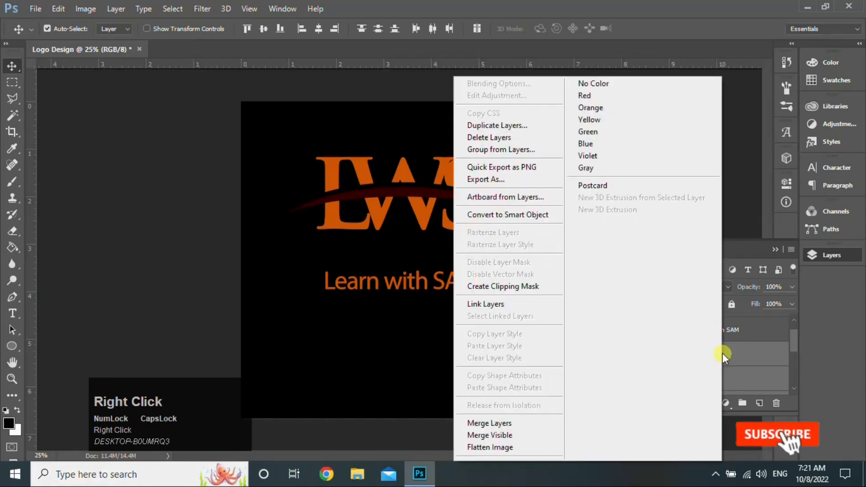
{"action": "left_click", "coordinate": [538, 424]}
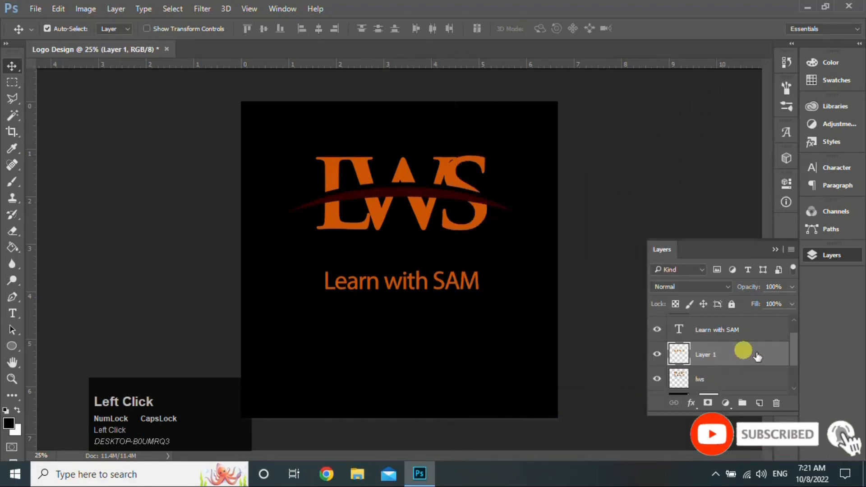
Step: Merge the lower letter parts layer with the Ellipse 1 copy swoosh layer
{"action": "left_click_drag", "start_coordinate": [793, 357], "coordinate": [792, 345]}
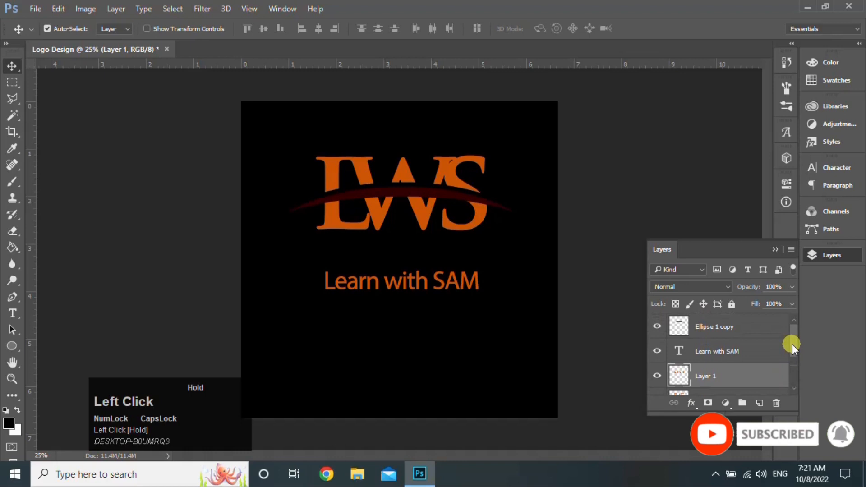
{"action": "left_click", "coordinate": [749, 329], "text": "ctrl"}
{"action": "right_click", "coordinate": [743, 326], "text": "ctrl"}
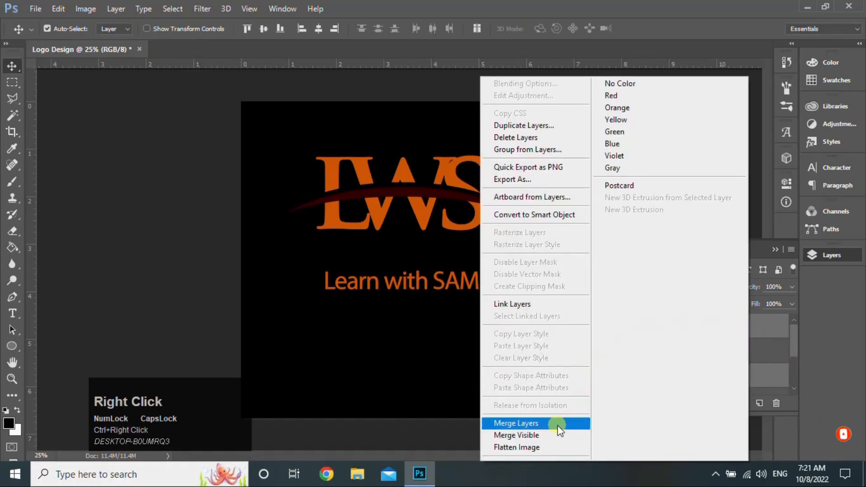
{"action": "left_click", "coordinate": [558, 426]}
Step: Apply a reversed linear light blue to dark navy Gradient Overlay at 90° to the merged swoosh and lower letters
{"action": "double_click", "coordinate": [758, 329]}
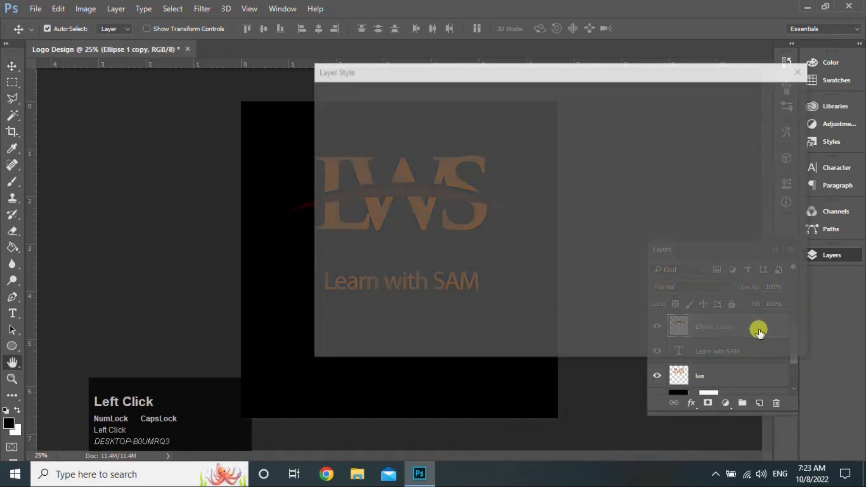
{"action": "left_click", "coordinate": [331, 261]}
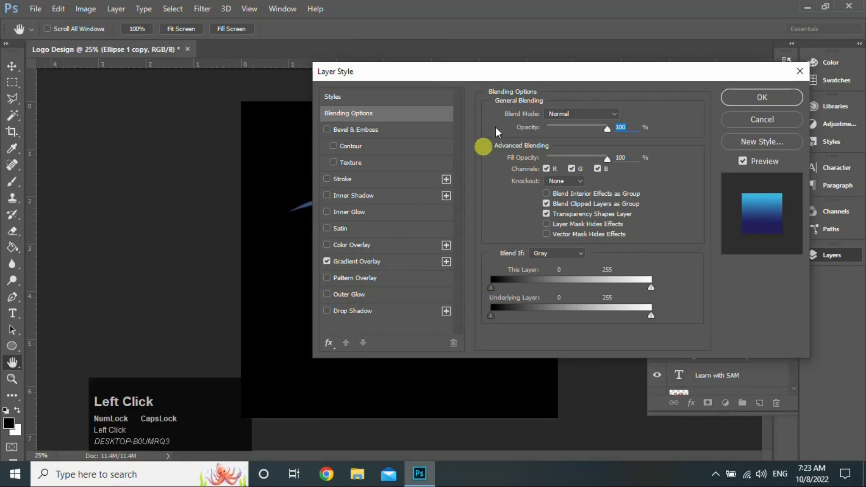
{"action": "left_click_drag", "start_coordinate": [500, 73], "coordinate": [674, 77]}
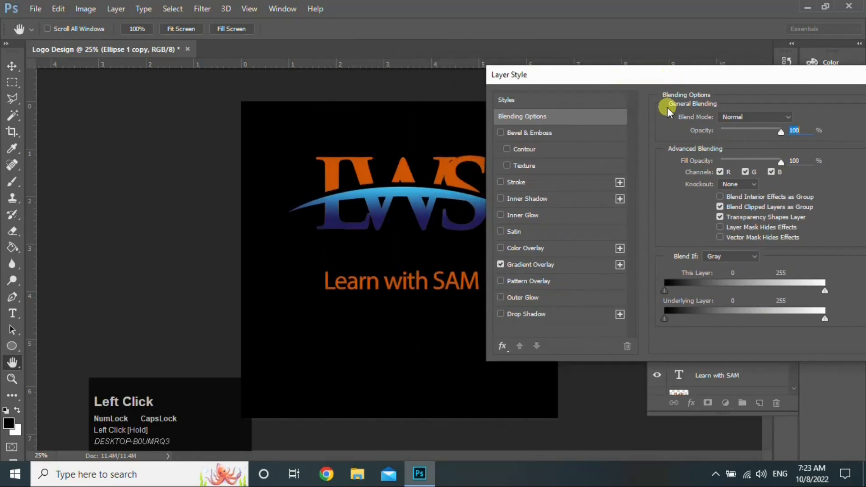
{"action": "left_click", "coordinate": [578, 265]}
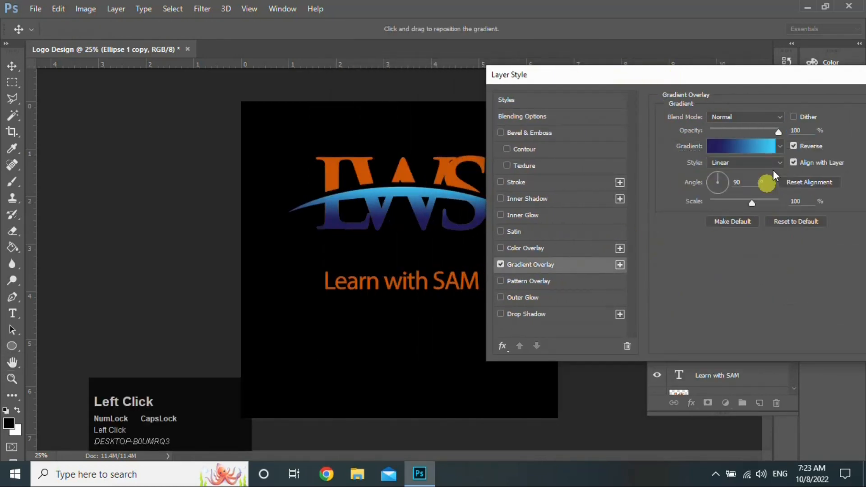
{"action": "left_click_drag", "start_coordinate": [797, 78], "coordinate": [776, 102]}
{"action": "left_click", "coordinate": [793, 107]}
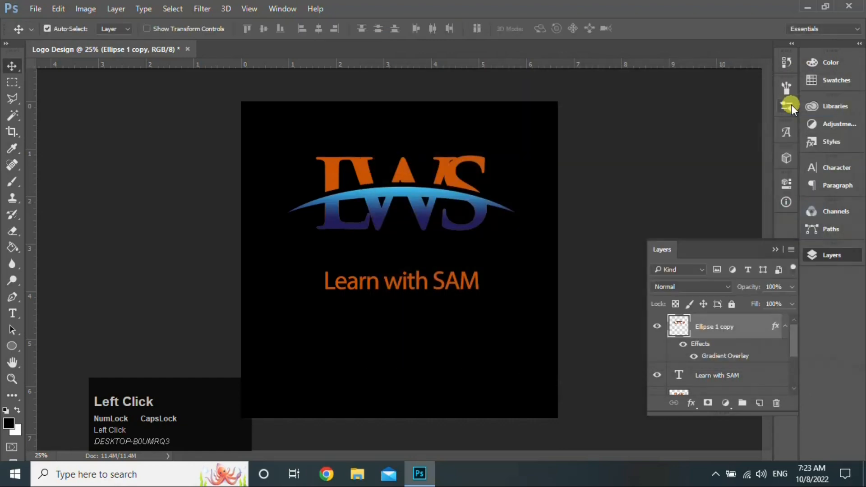
Step: Rasterize the Learn with SAM type layer
{"action": "left_click", "coordinate": [766, 375]}
{"action": "right_click", "coordinate": [761, 374]}
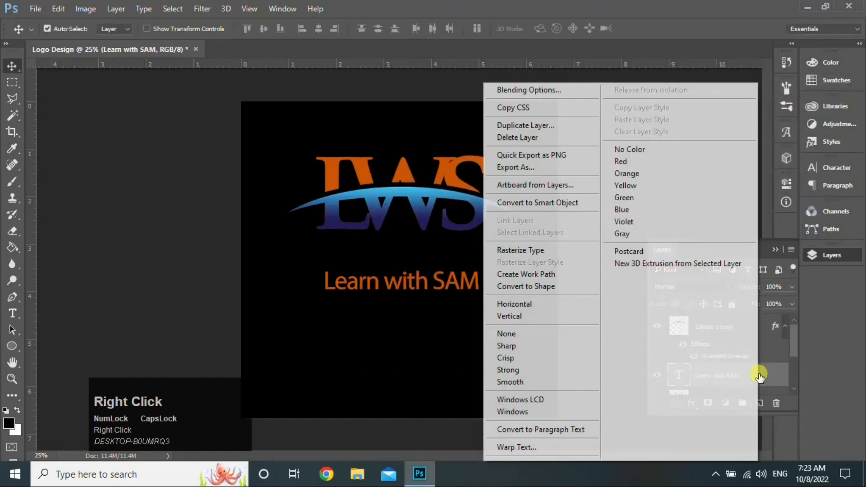
{"action": "left_click", "coordinate": [532, 250]}
Step: Apply the same light blue to dark navy Gradient Overlay to the Learn with SAM layer
{"action": "left_click", "coordinate": [722, 377]}
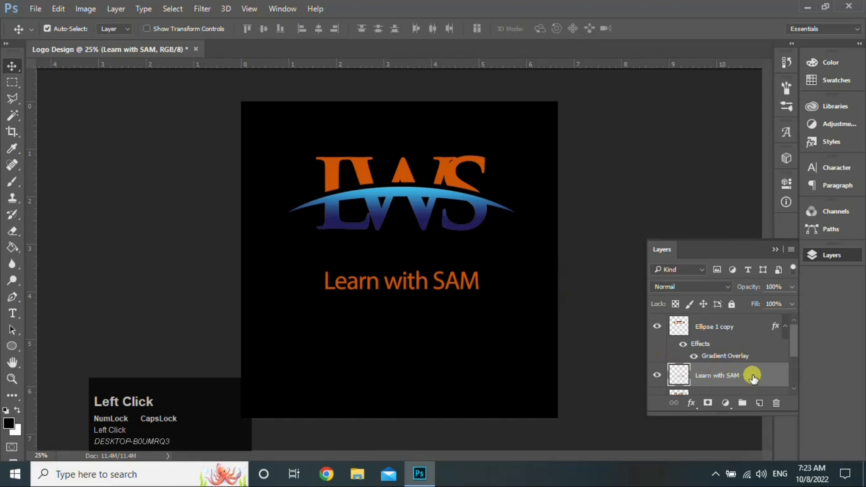
{"action": "double_click", "coordinate": [753, 378]}
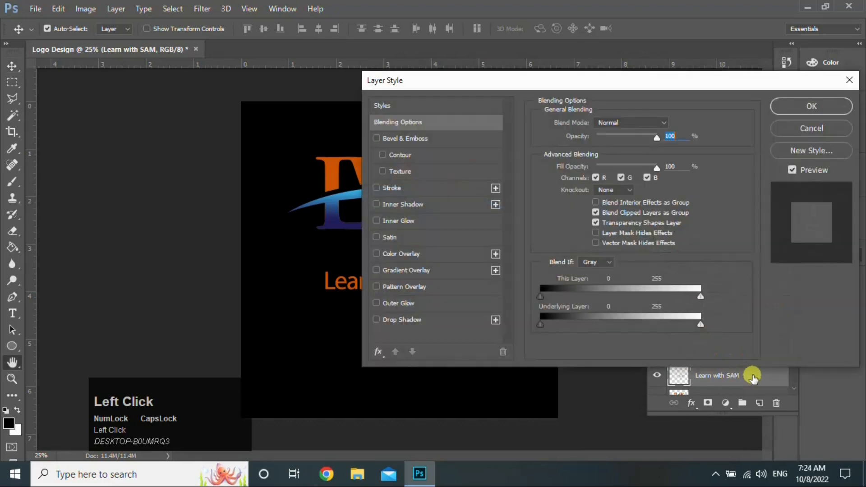
{"action": "left_click", "coordinate": [377, 270]}
{"action": "left_click", "coordinate": [822, 105]}
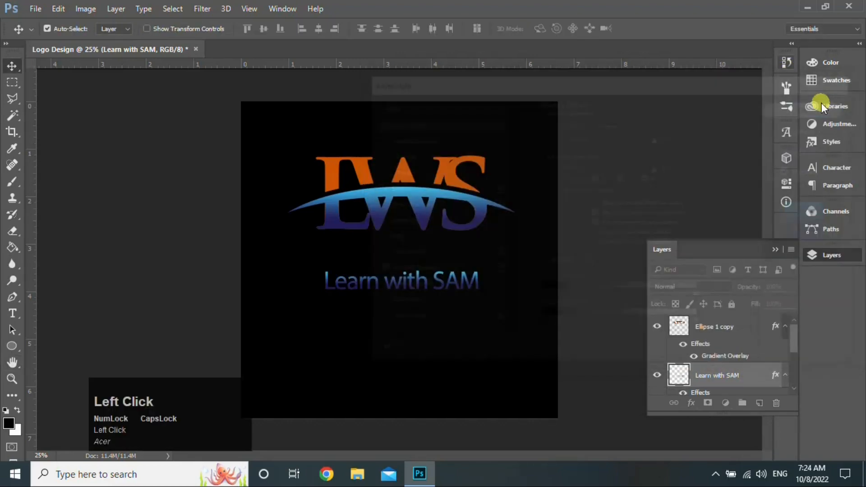
Step: Fill the upper parts of the letters on the lws layer with white using the Paint Bucket
{"action": "left_click_drag", "start_coordinate": [792, 343], "coordinate": [750, 364]}
{"action": "left_click", "coordinate": [750, 365]}
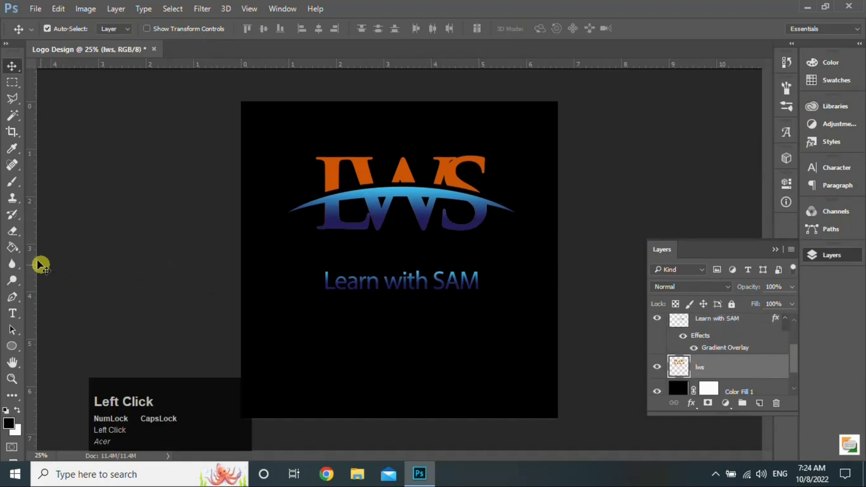
{"action": "left_click", "coordinate": [12, 248]}
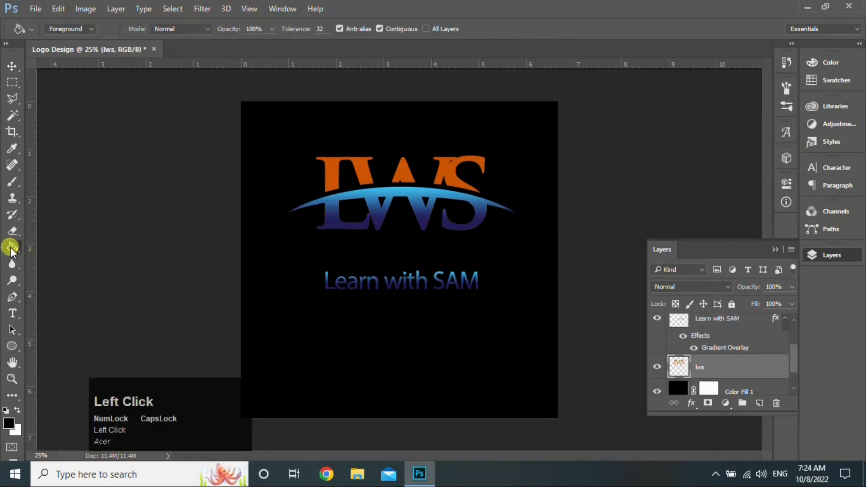
{"action": "left_click", "coordinate": [17, 409]}
{"action": "left_click", "coordinate": [337, 173]}
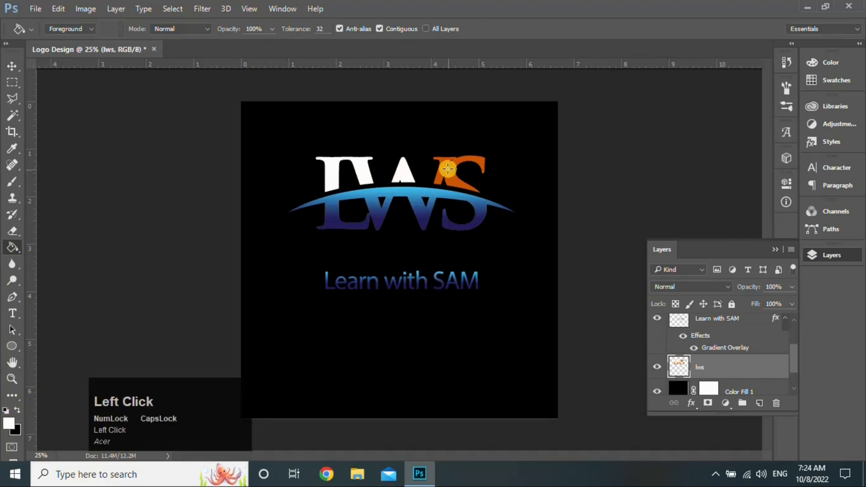
{"action": "left_click", "coordinate": [446, 169]}
{"action": "left_click", "coordinate": [12, 67]}
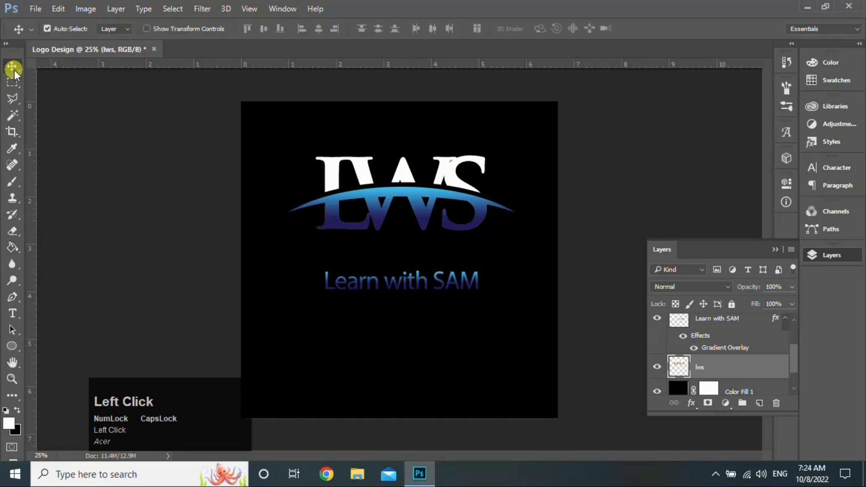
Step: Add a layer mask to the lws layer and paint it black over the lower letter parts to hide the orange edges
{"action": "left_click", "coordinate": [712, 410]}
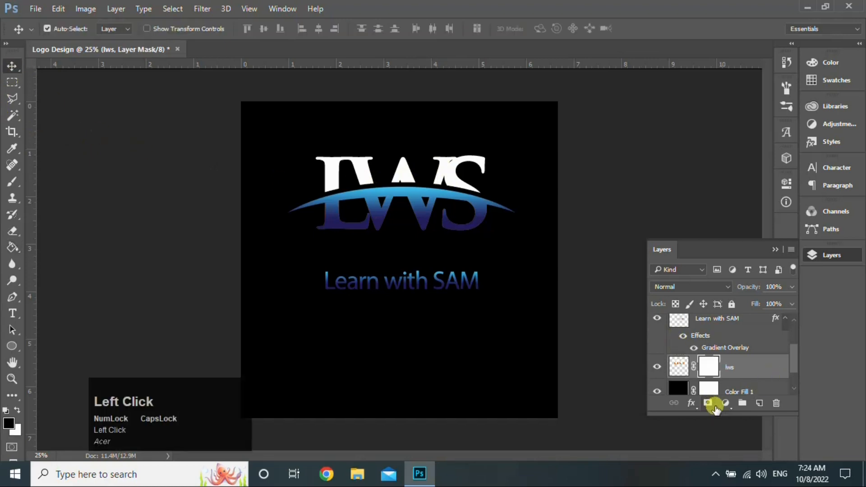
{"action": "key", "text": "b"}
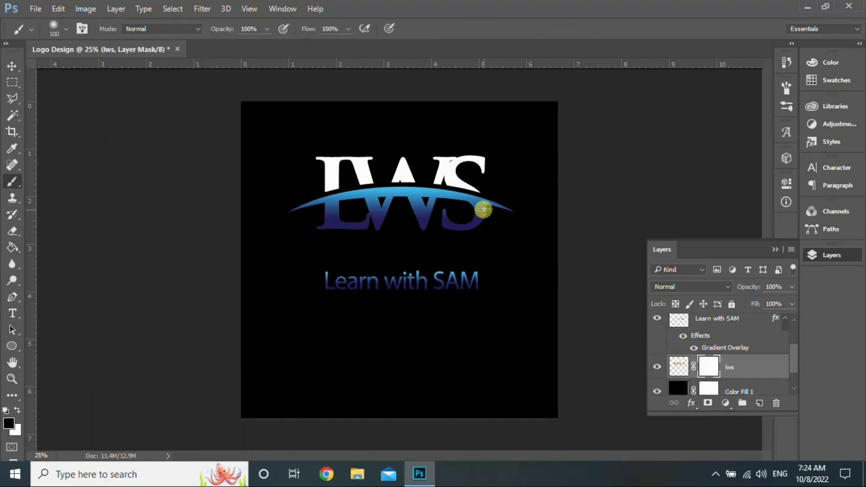
{"action": "left_click_drag", "start_coordinate": [483, 209], "coordinate": [453, 231]}
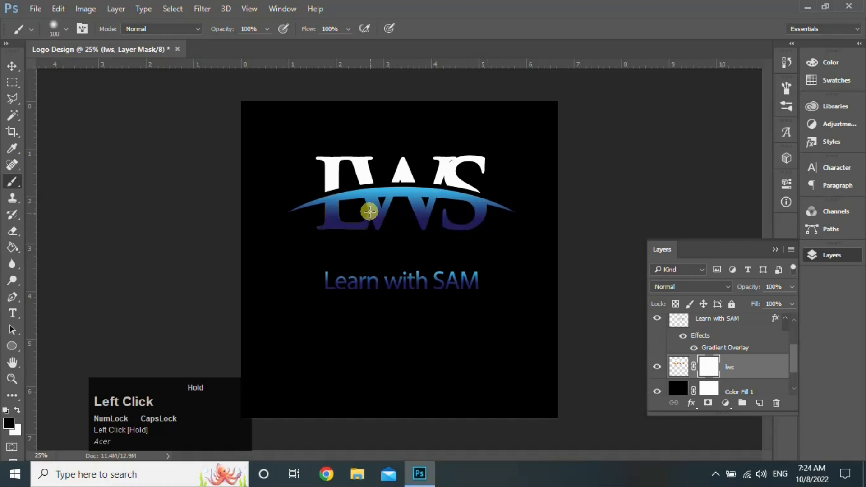
{"action": "mouse_move", "coordinate": [370, 211]}
{"action": "left_mouse_down"}
{"action": "mouse_move", "coordinate": [347, 226]}
{"action": "mouse_move", "coordinate": [329, 209]}
{"action": "mouse_move", "coordinate": [369, 224]}
{"action": "mouse_move", "coordinate": [367, 206]}
{"action": "mouse_move", "coordinate": [340, 230]}
{"action": "mouse_move", "coordinate": [267, 189]}
{"action": "left_mouse_up"}
{"action": "left_click", "coordinate": [11, 66]}
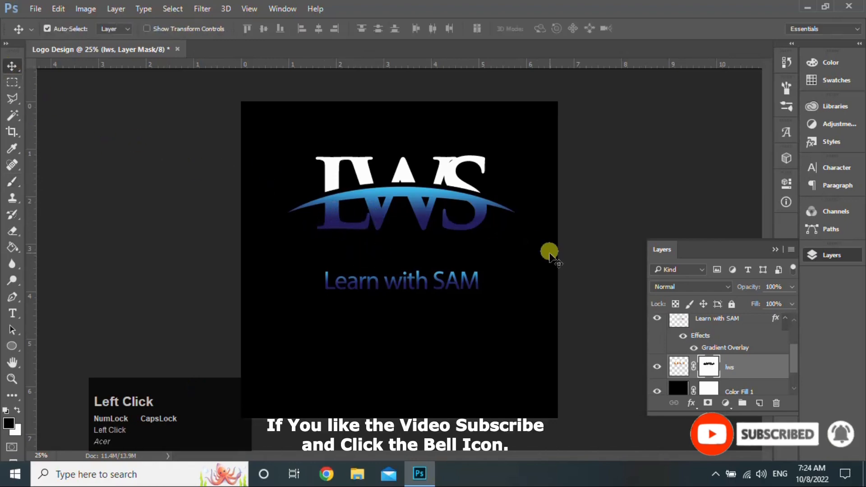